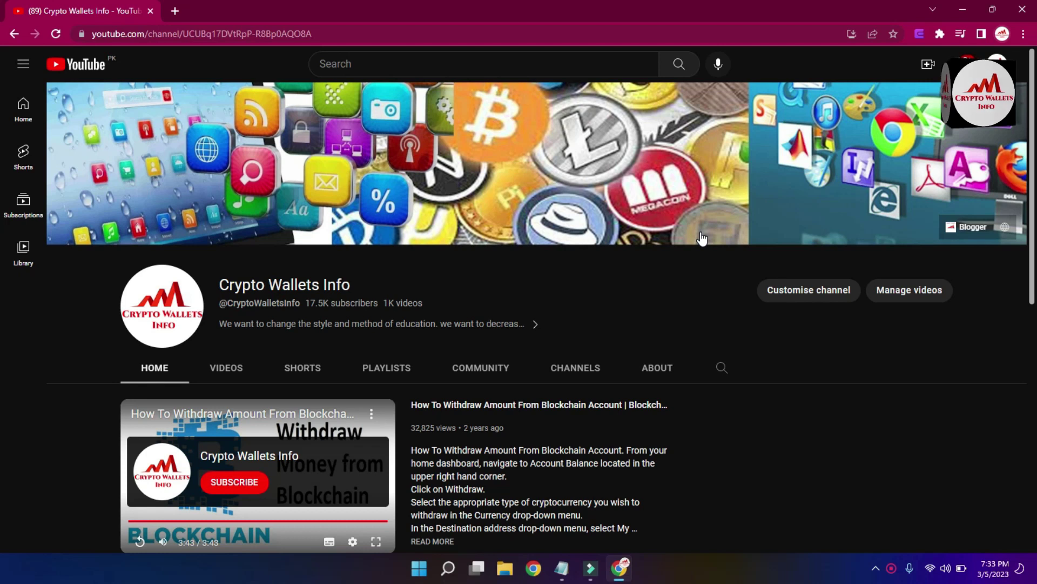
# Show the Crypto Wallets Info channel's videos and look through the recent uploads
pyautogui.click(225, 372)
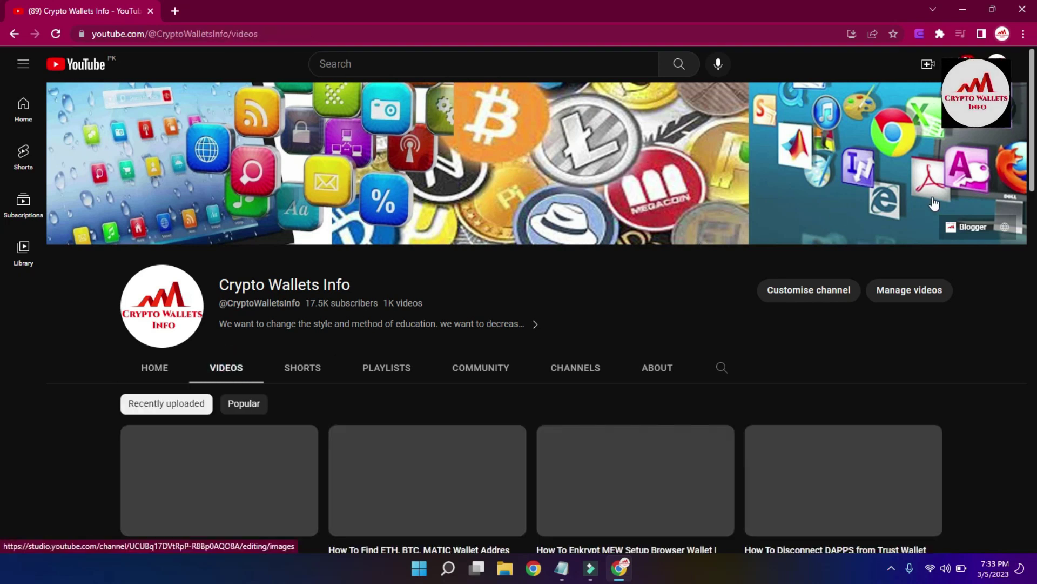
pyautogui.scroll(-5, 1, 187)
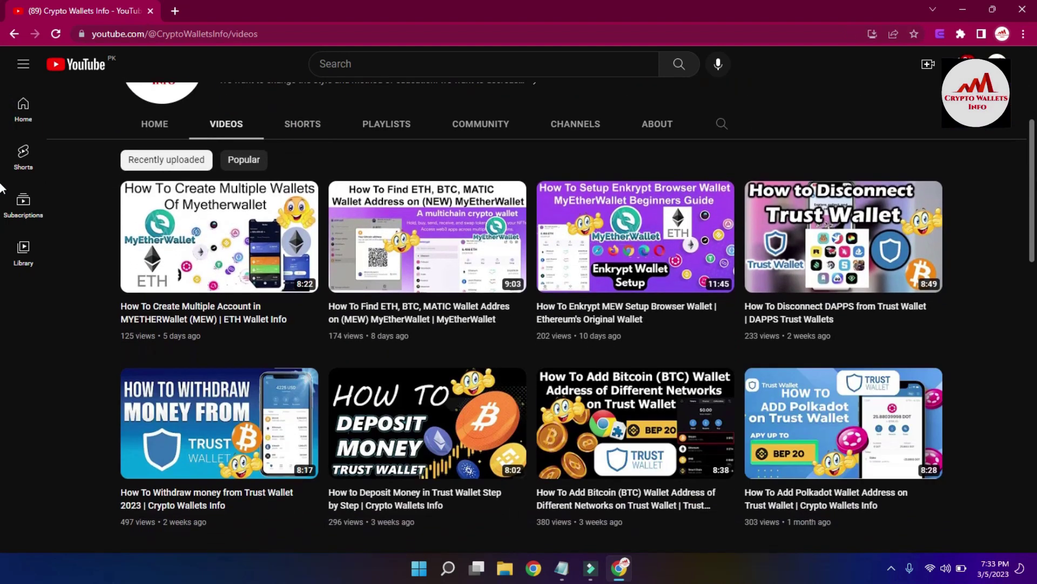
pyautogui.moveTo(722, 301)
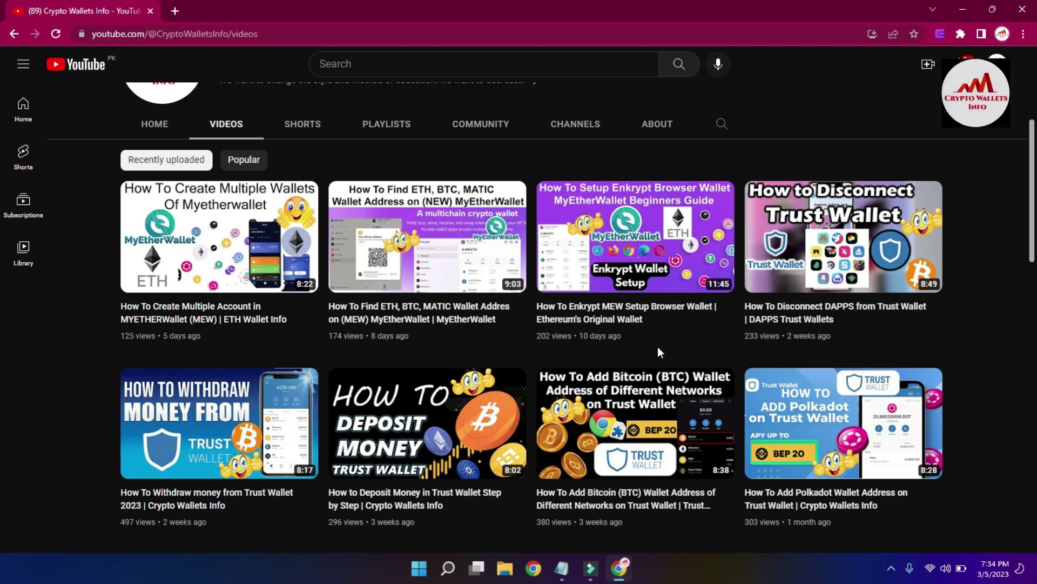
pyautogui.moveTo(659, 338)
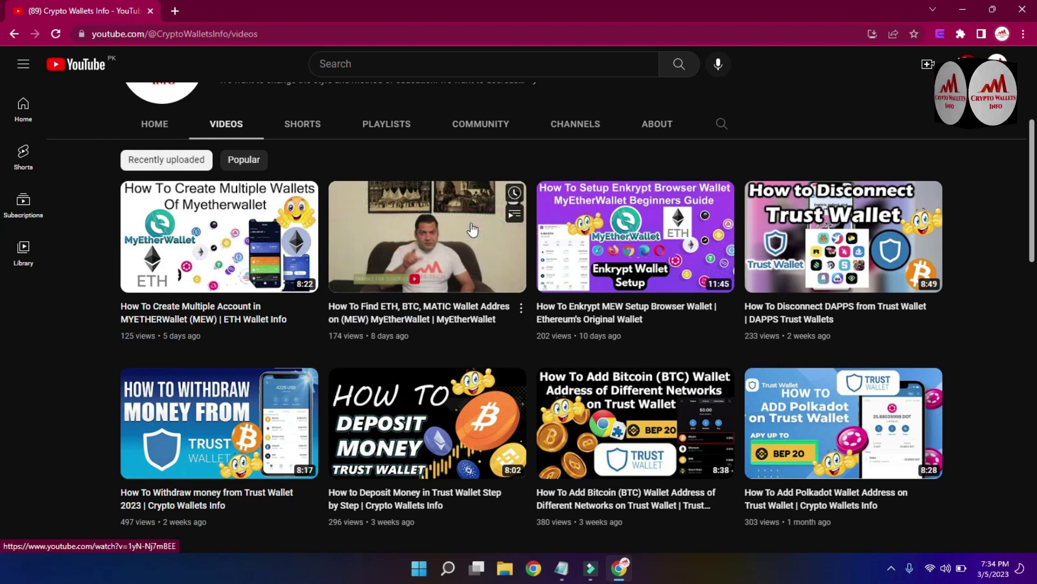
pyautogui.scroll(4, 2, 192)
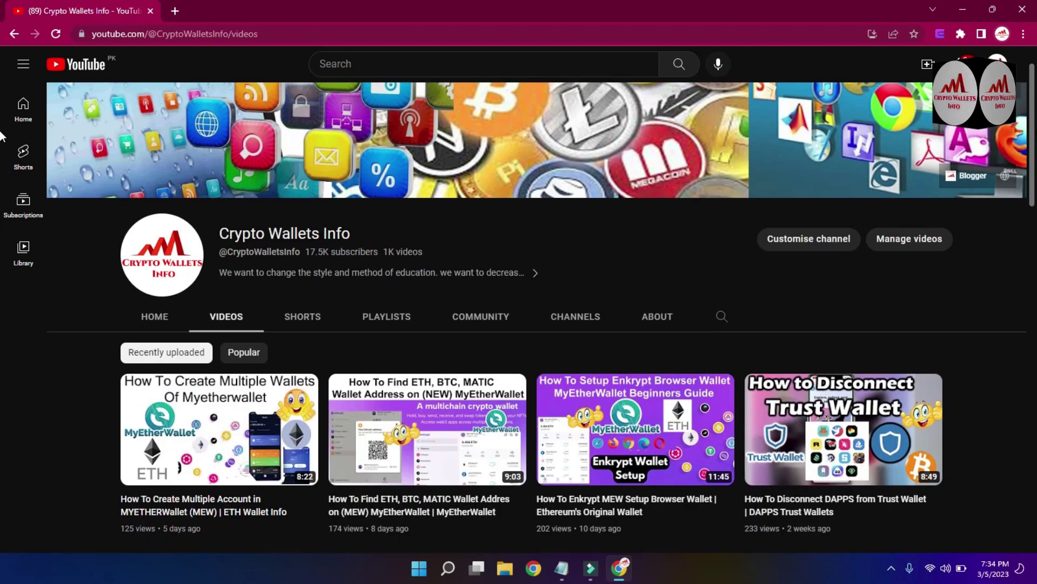
pyautogui.scroll(2, 2, 135)
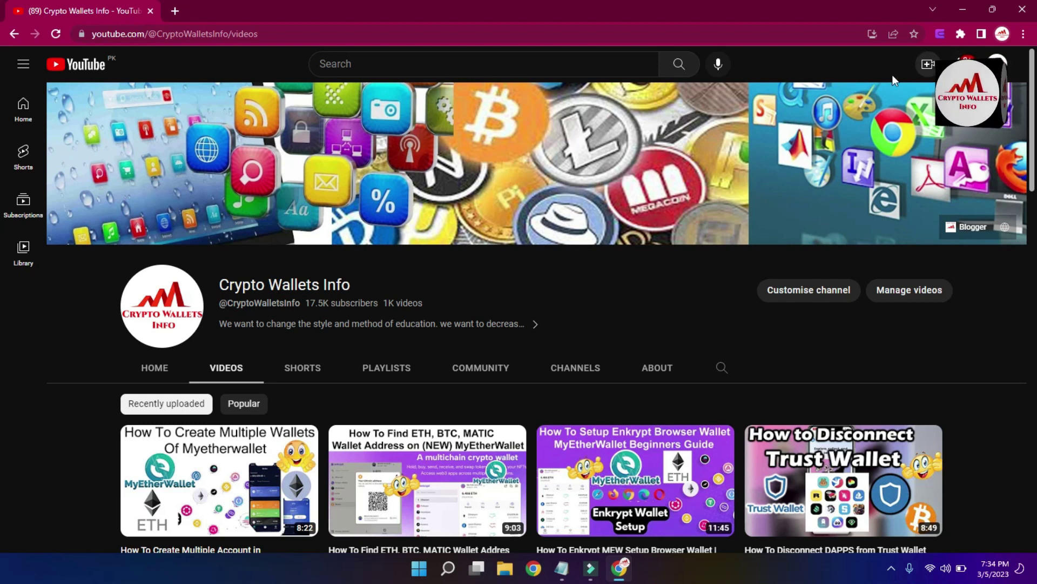
# Open the Enkrypt browser extension and try to unlock the wallet with its password
pyautogui.click(941, 35)
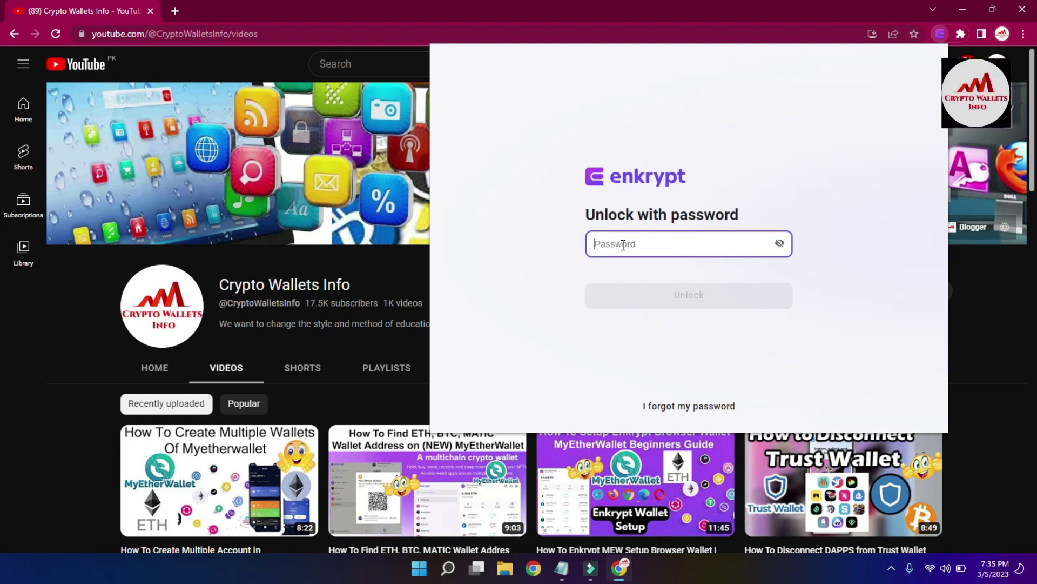
pyautogui.write('••••••••••••')
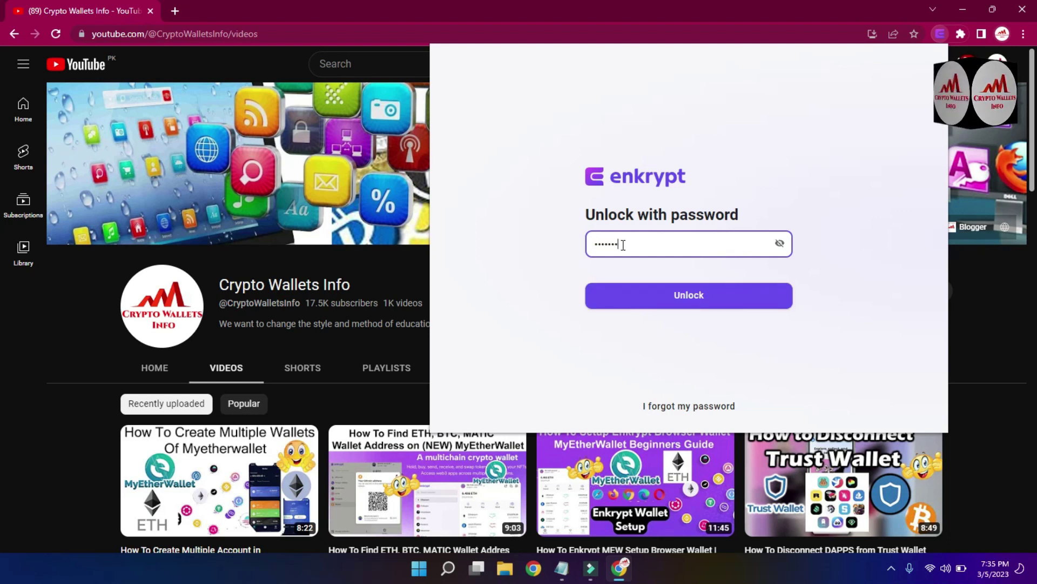
pyautogui.write('•')
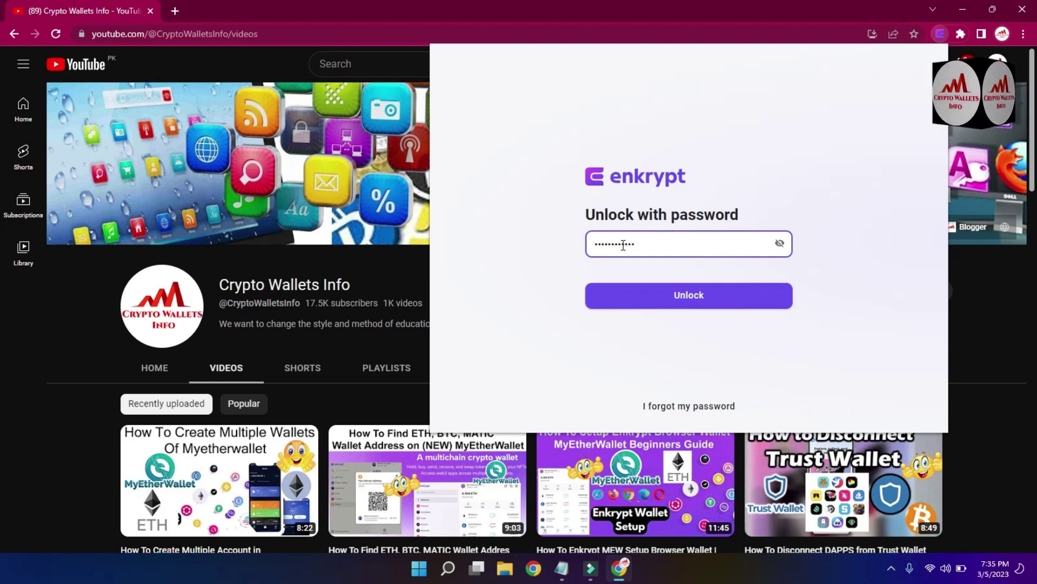
pyautogui.click(691, 300)
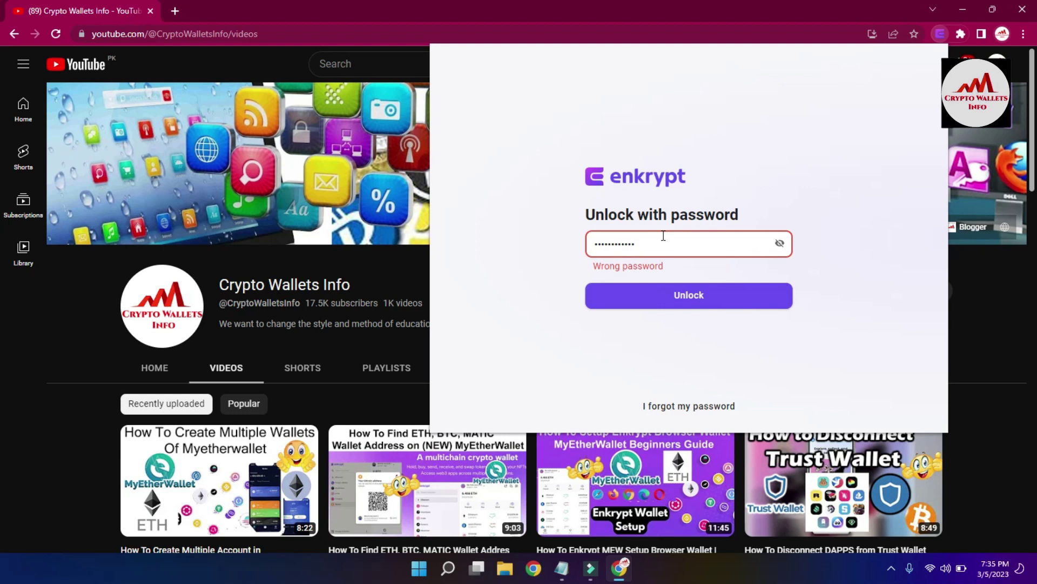
# Clear the rejected entry, re-enter the wallet password and unlock Enkrypt
pyautogui.moveTo(661, 236); pyautogui.dragTo(524, 255)
pyautogui.press('BackSpace')
pyautogui.write('•••••')
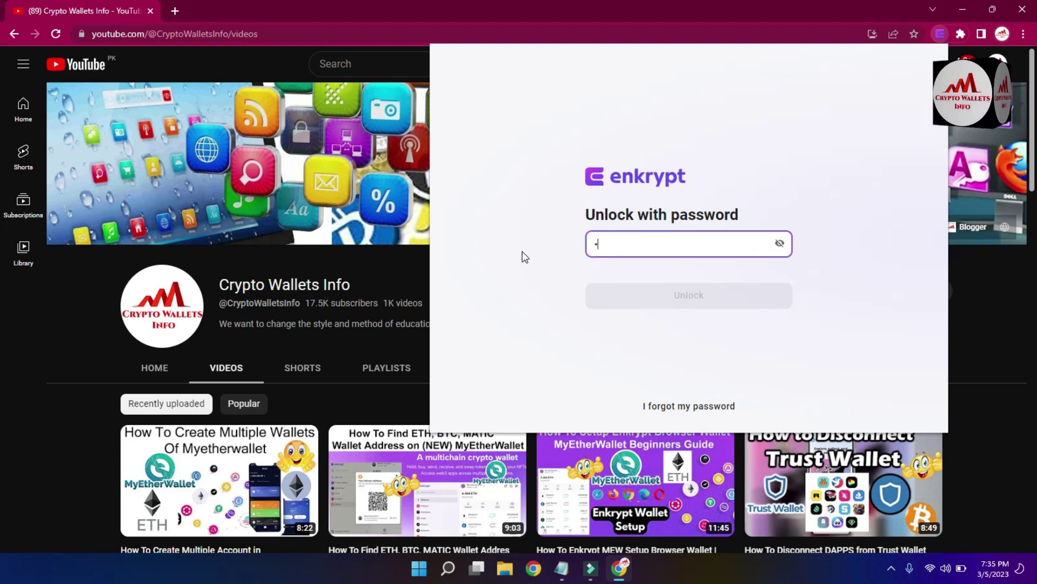
pyautogui.write('•••')
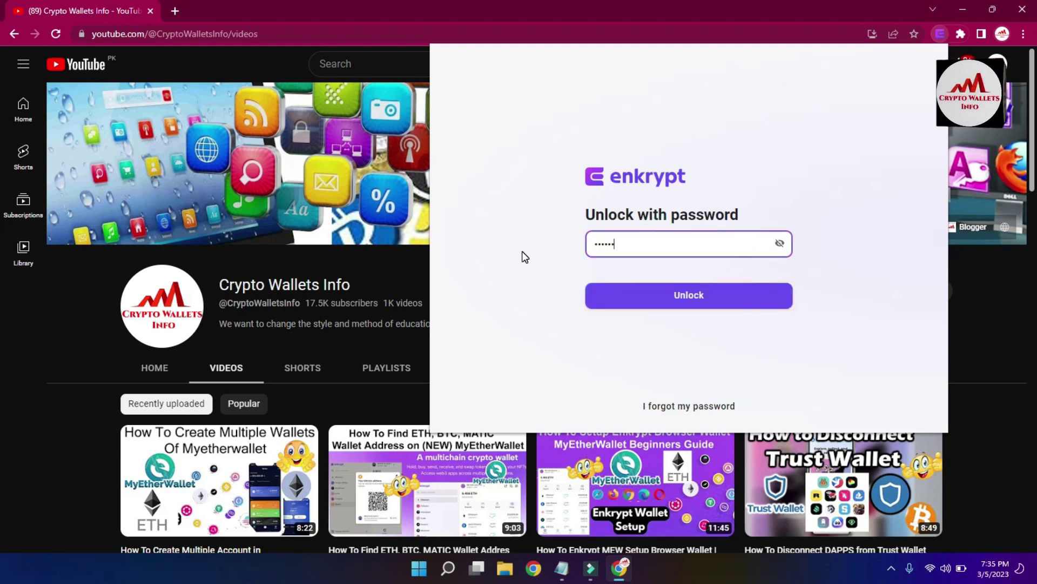
pyautogui.write('•••••')
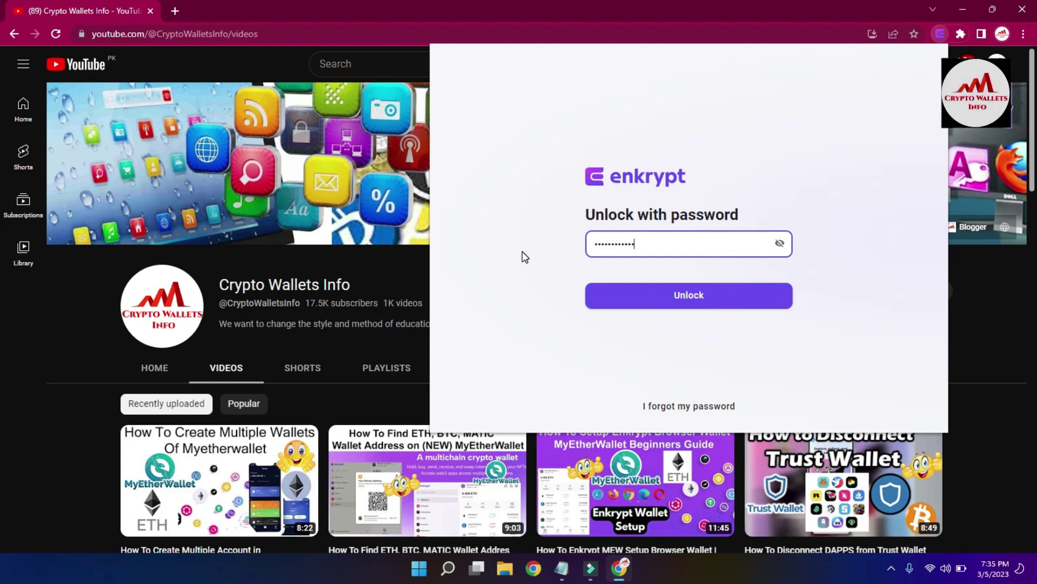
pyautogui.click(691, 298)
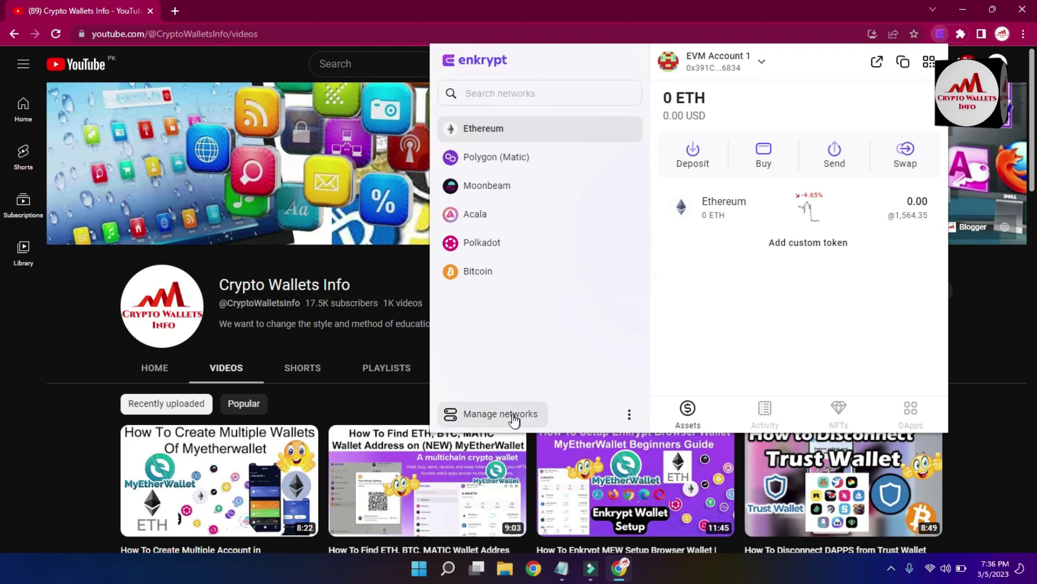
# Open the recovery phrase view in Enkrypt's settings and unlock it with the wallet password
pyautogui.click(630, 416)
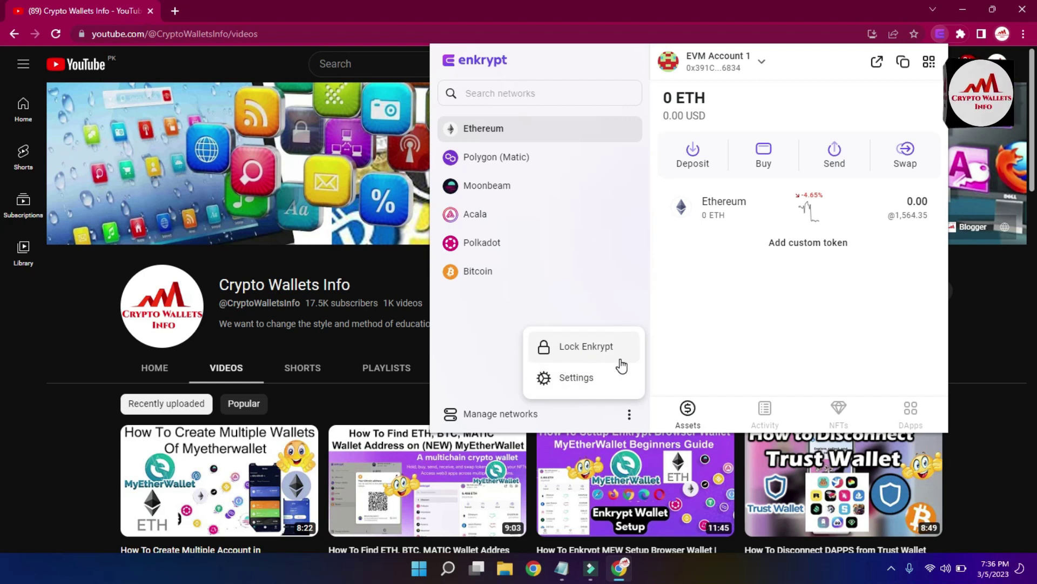
pyautogui.click(586, 387)
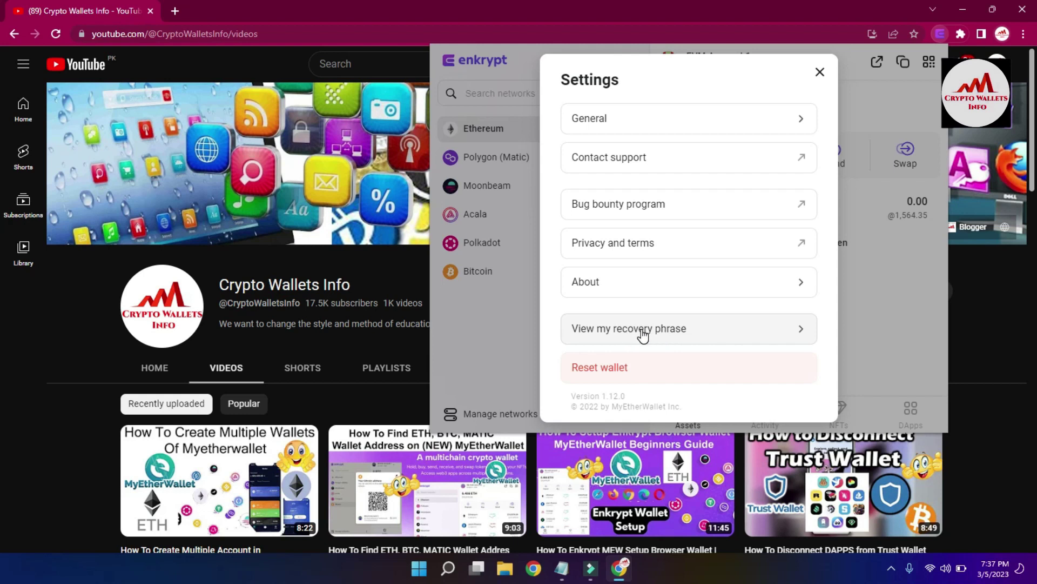
pyautogui.click(617, 335)
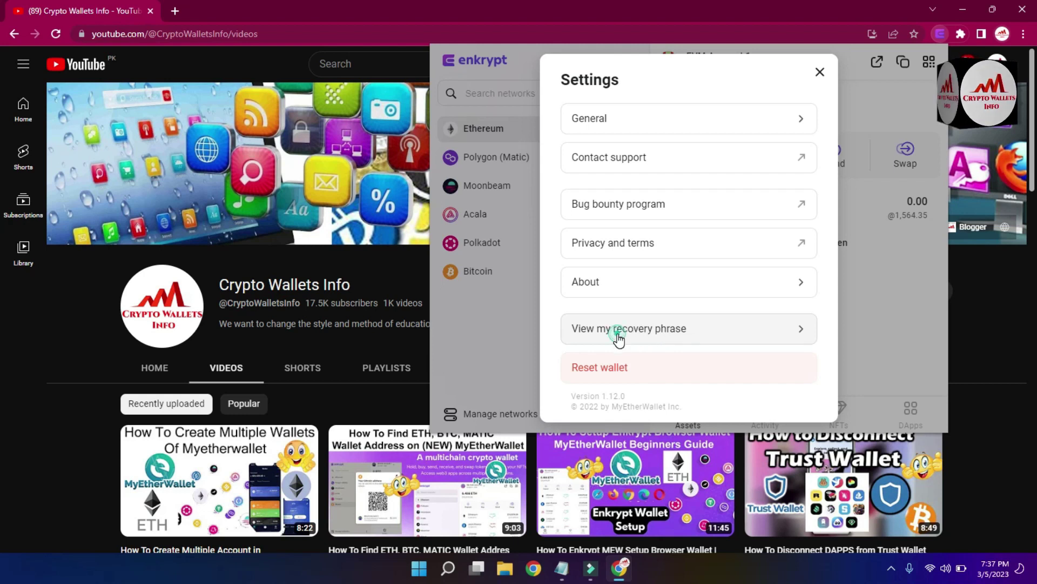
pyautogui.click(641, 216)
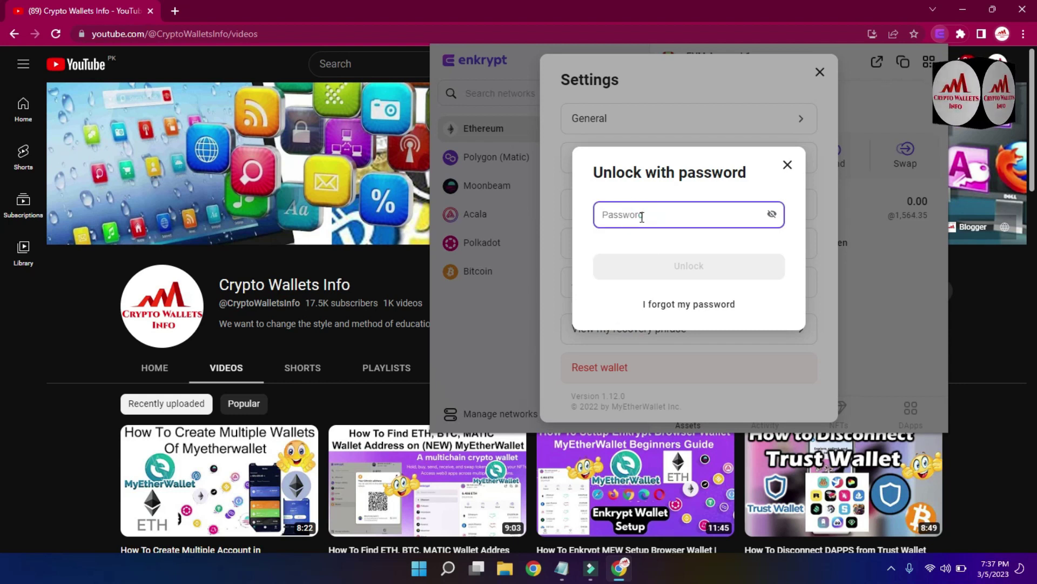
pyautogui.write('•••••')
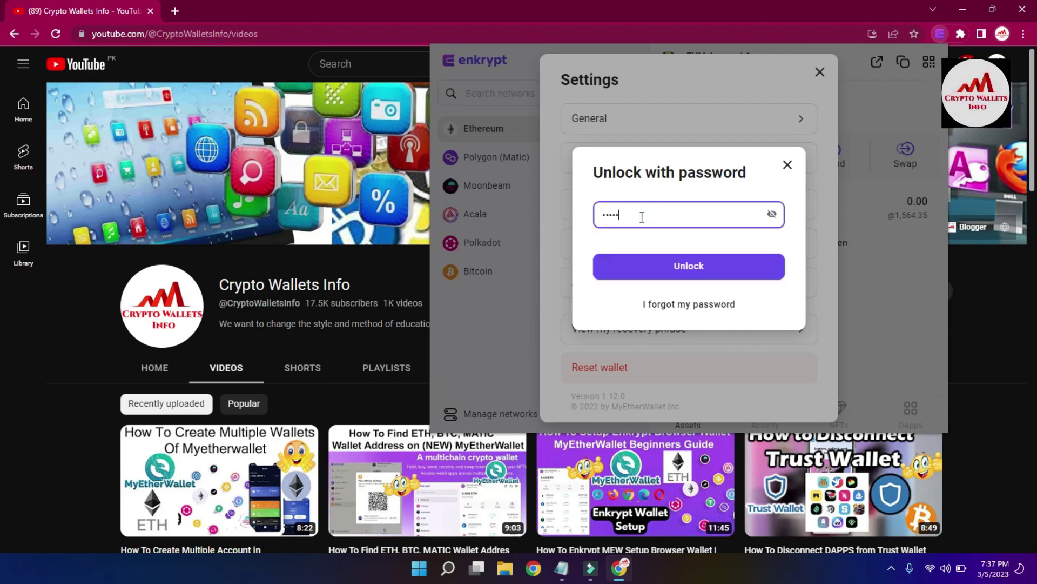
pyautogui.write('••••')
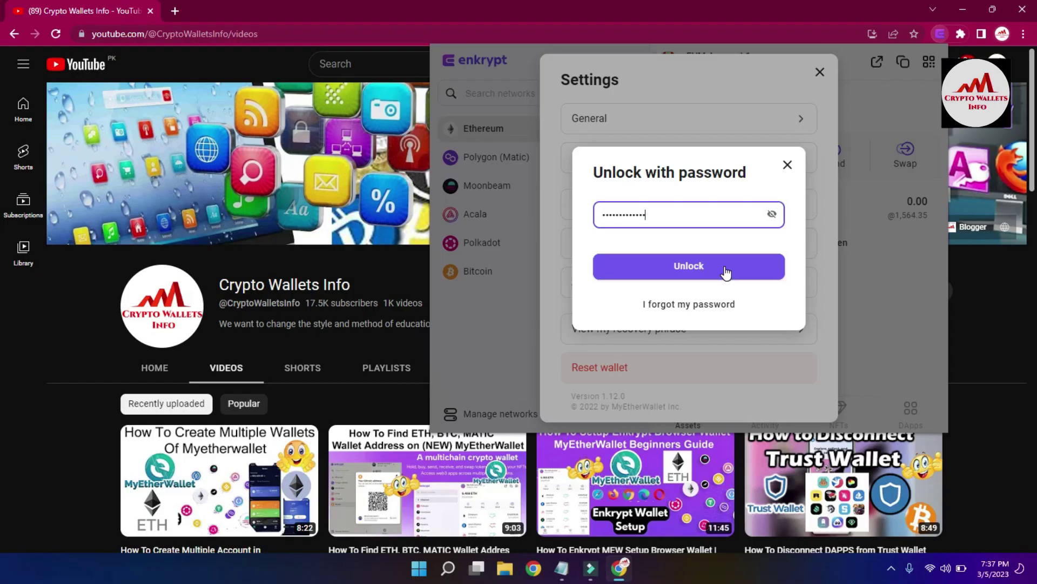
pyautogui.click(726, 272)
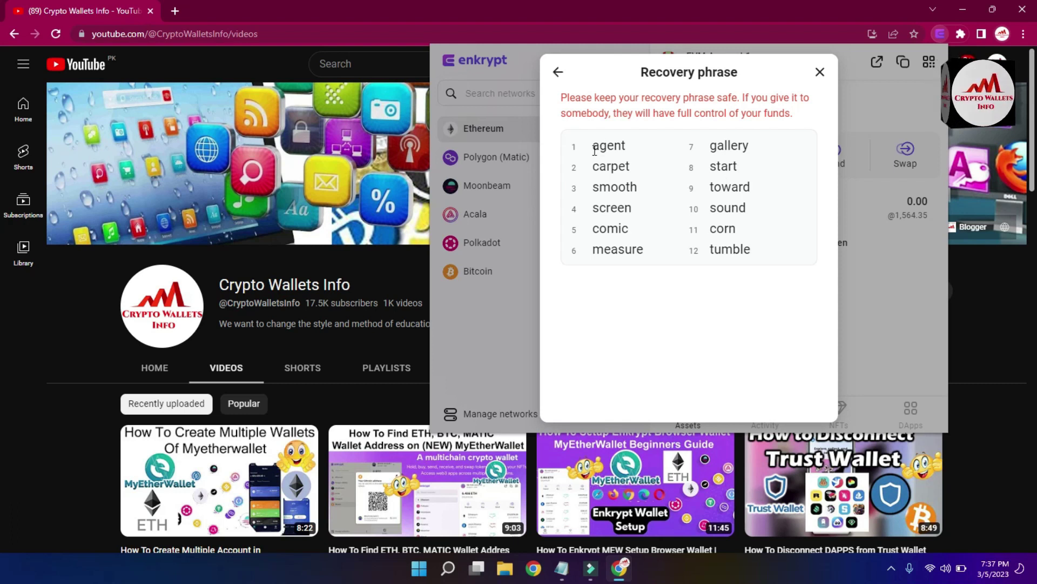
# Select the whole recovery phrase, switch to the KEY file in Notepad, copy the phrase and clear the file's text
pyautogui.moveTo(594, 147); pyautogui.dragTo(757, 258)
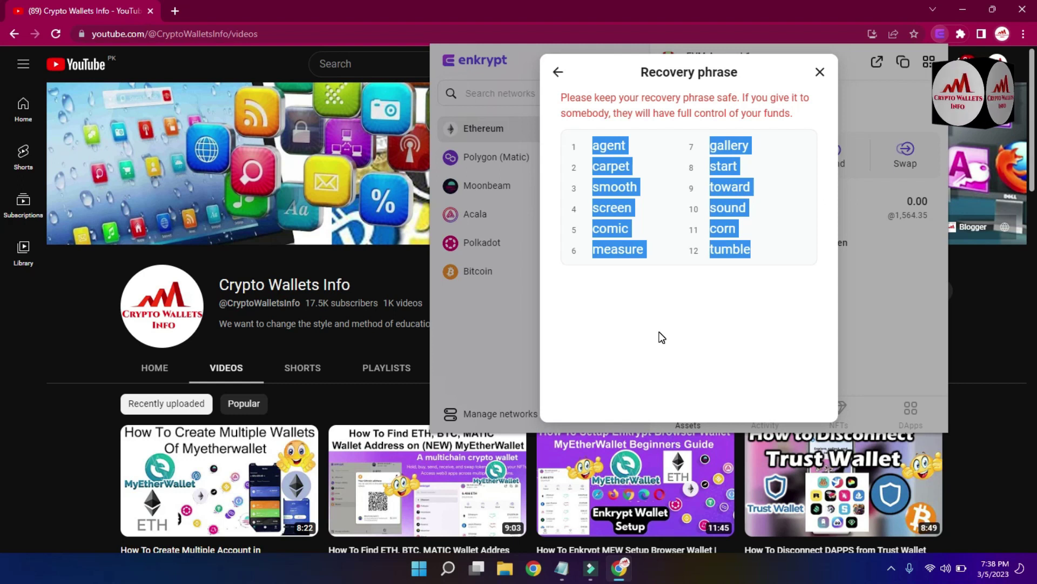
pyautogui.click(563, 570)
pyautogui.hotkey('ctrl', 'a')
pyautogui.hotkey('ctrl', 'c')
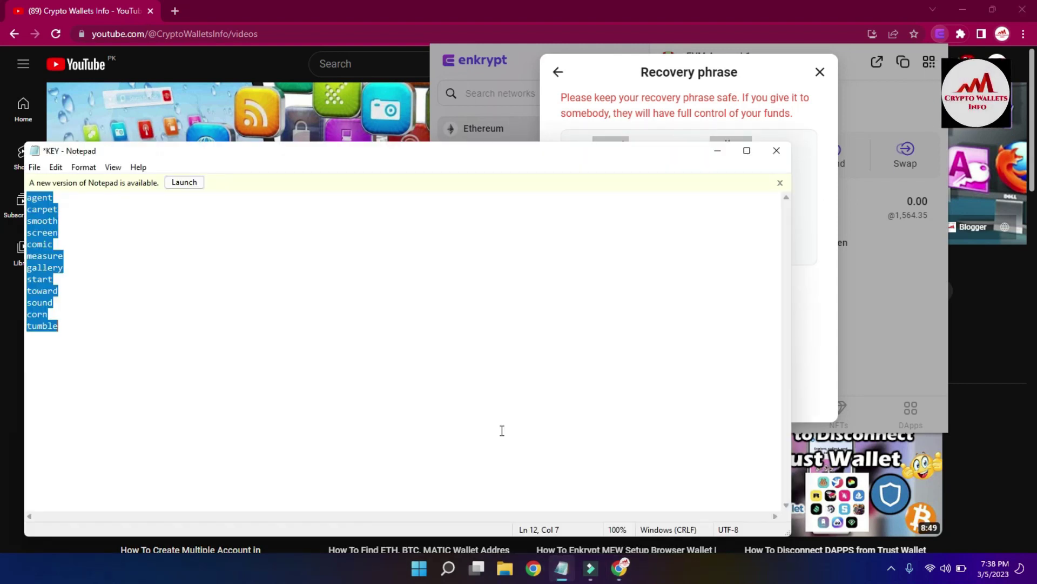
pyautogui.press('BackSpace')
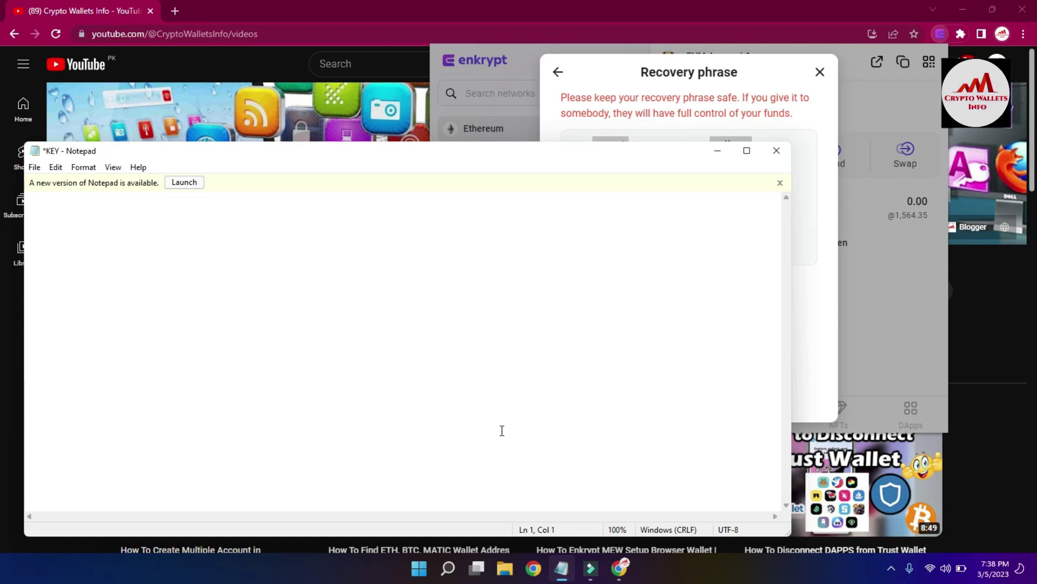
# Enter the heading "MEW Wallet Seeds" in the KEY file and paste the copied recovery phrase below a blank line
pyautogui.write('MEW Wallet ')
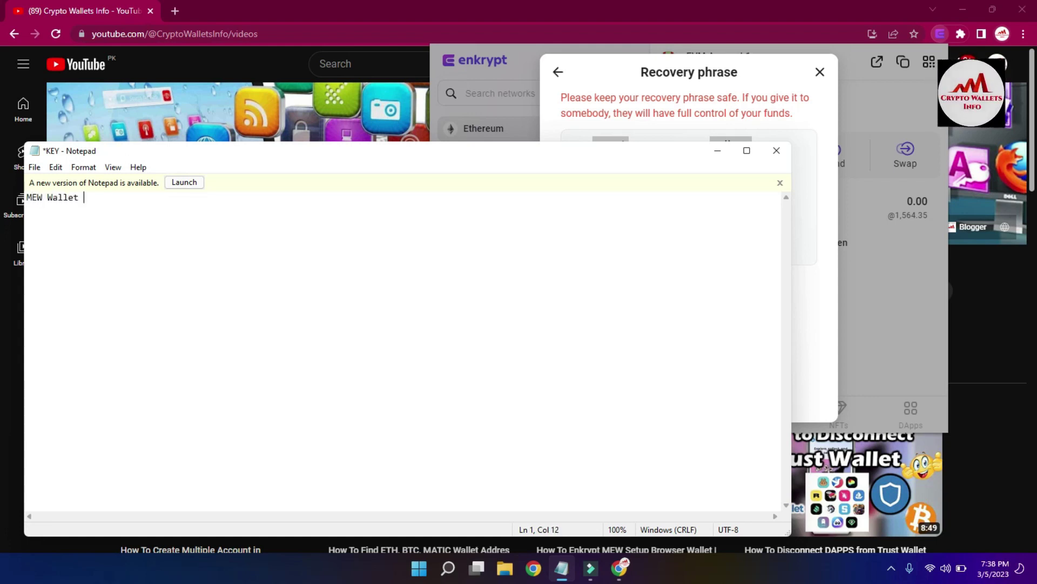
pyautogui.write('s')
pyautogui.press('BackSpace')
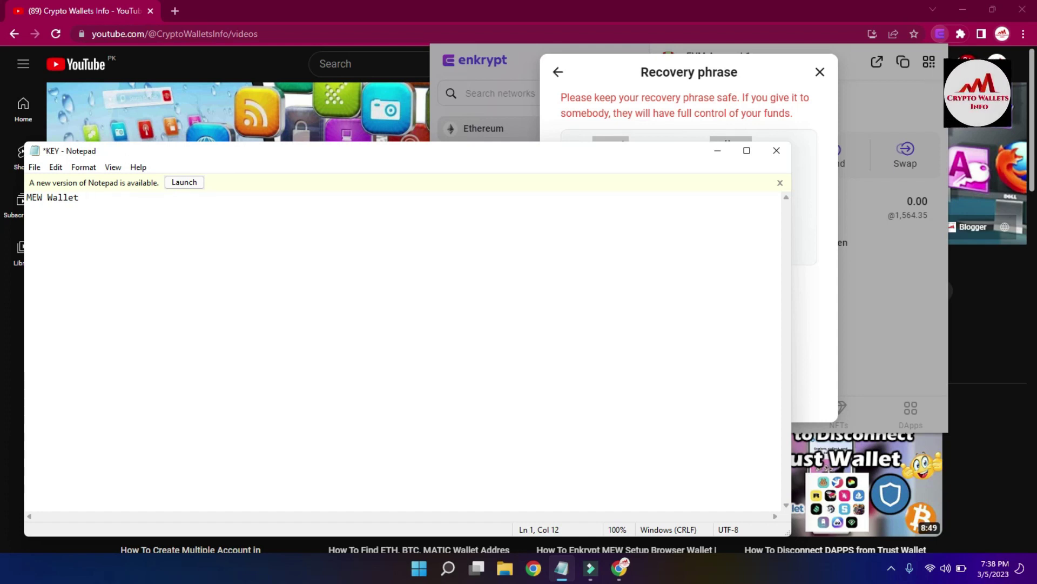
pyautogui.write('Seeds')
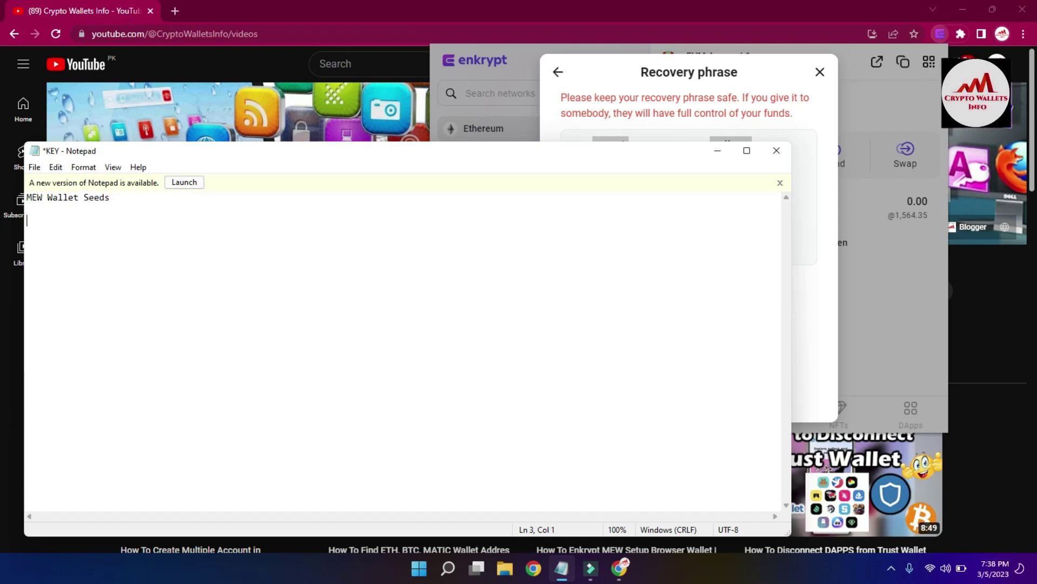
pyautogui.hotkey('ctrl', 'v')
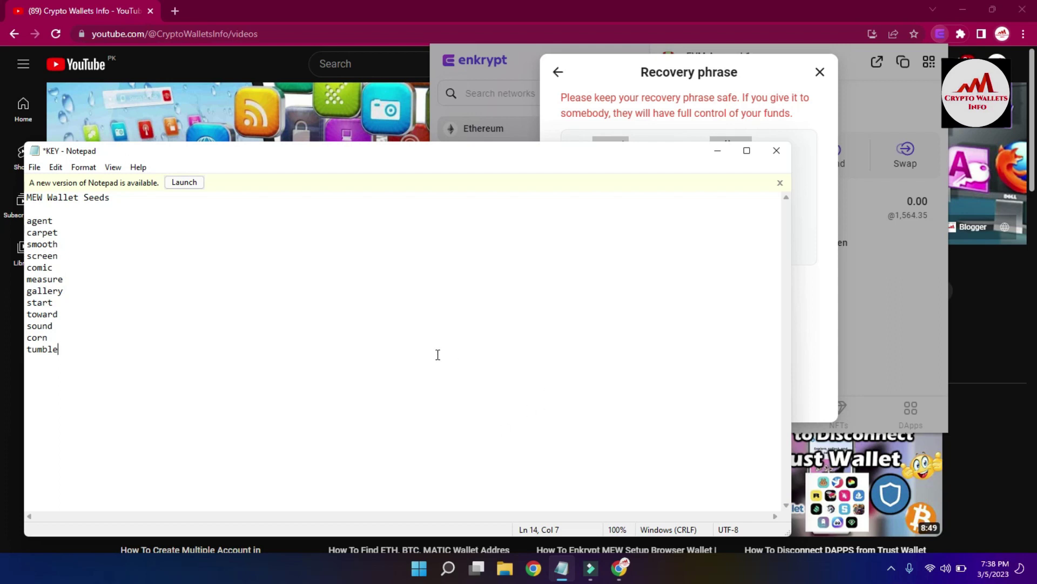
# Move the Notepad window clear of the recovery phrase and number the first three listed words 1, 2 and 3
pyautogui.moveTo(298, 154); pyautogui.dragTo(755, 315)
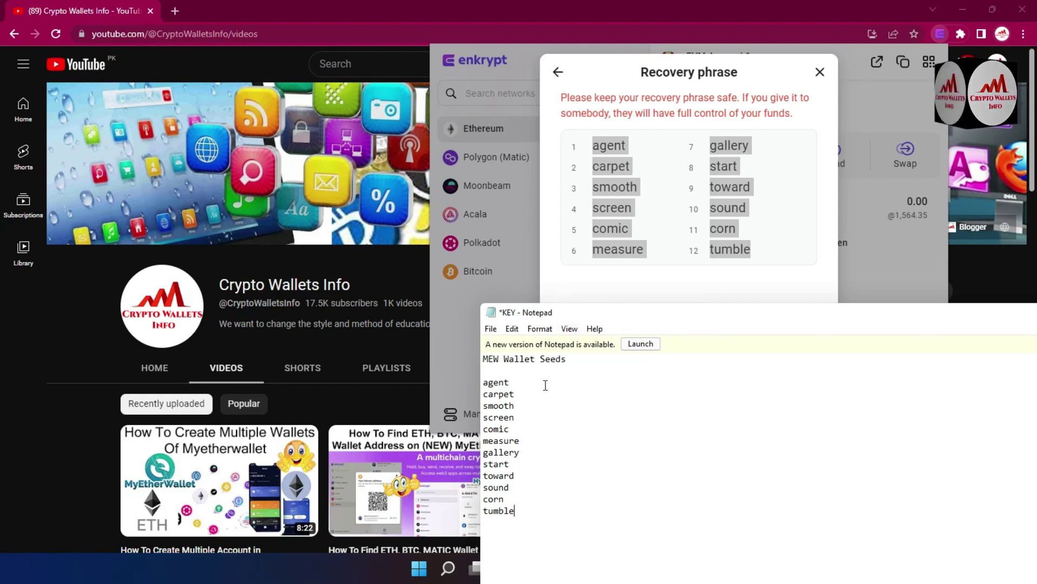
pyautogui.doubleClick(516, 391)
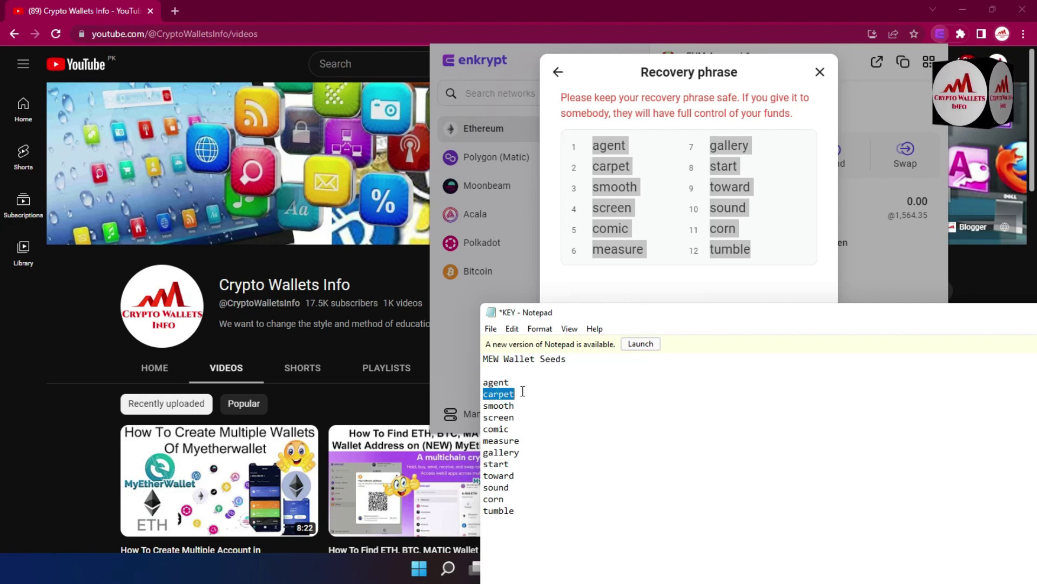
pyautogui.click(522, 391)
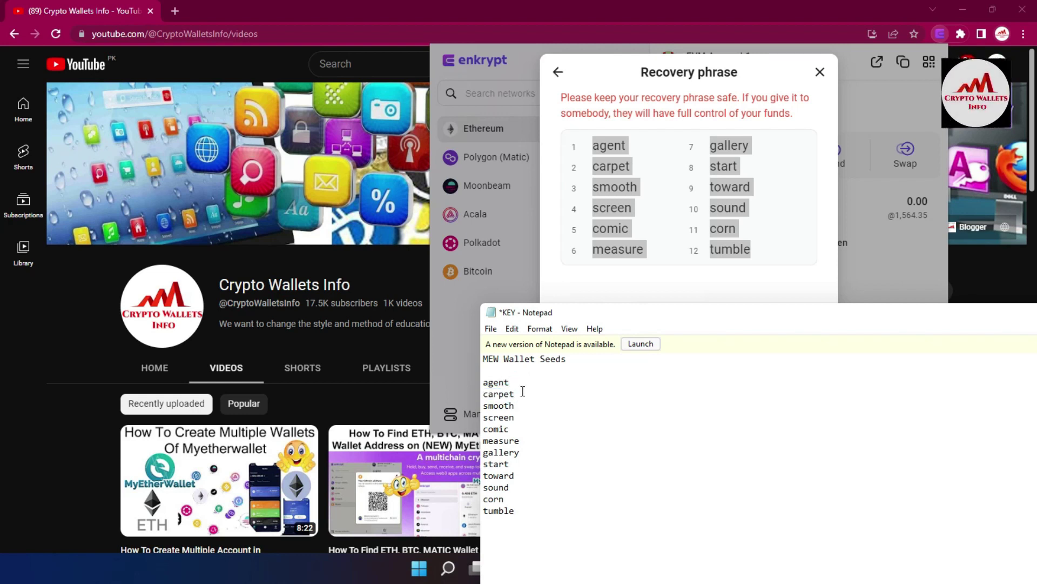
pyautogui.click(485, 383)
pyautogui.write('1')
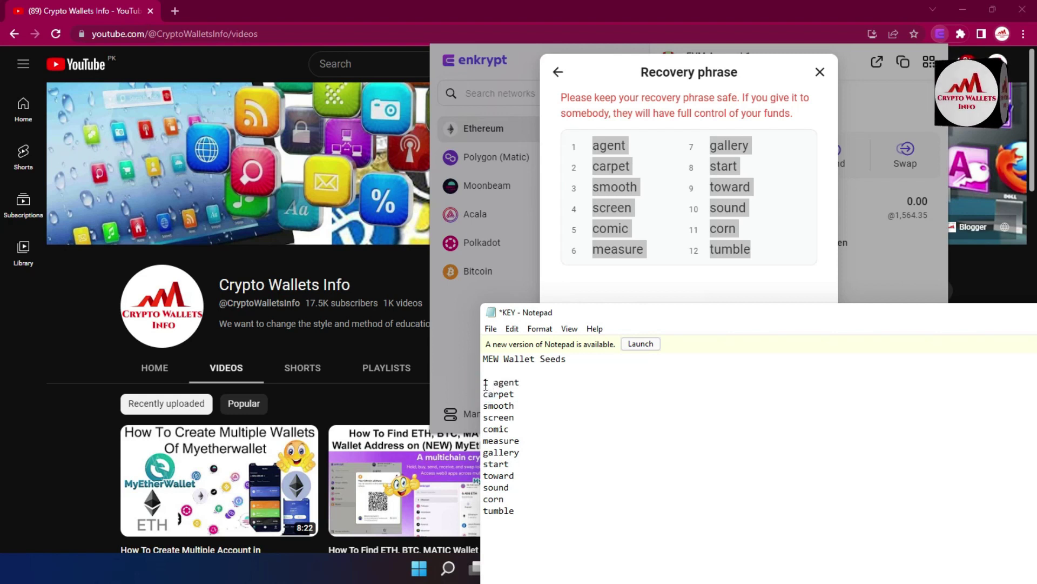
pyautogui.press('Down')
pyautogui.press('Home')
pyautogui.write('2')
pyautogui.press('Down')
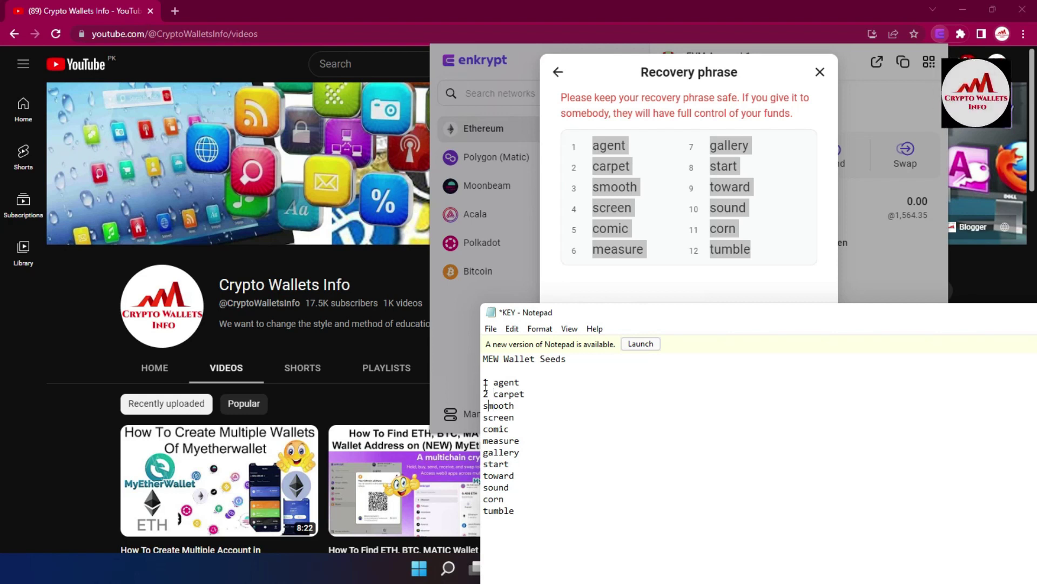
pyautogui.write('3')
pyautogui.press('BackSpace')
pyautogui.write('3')
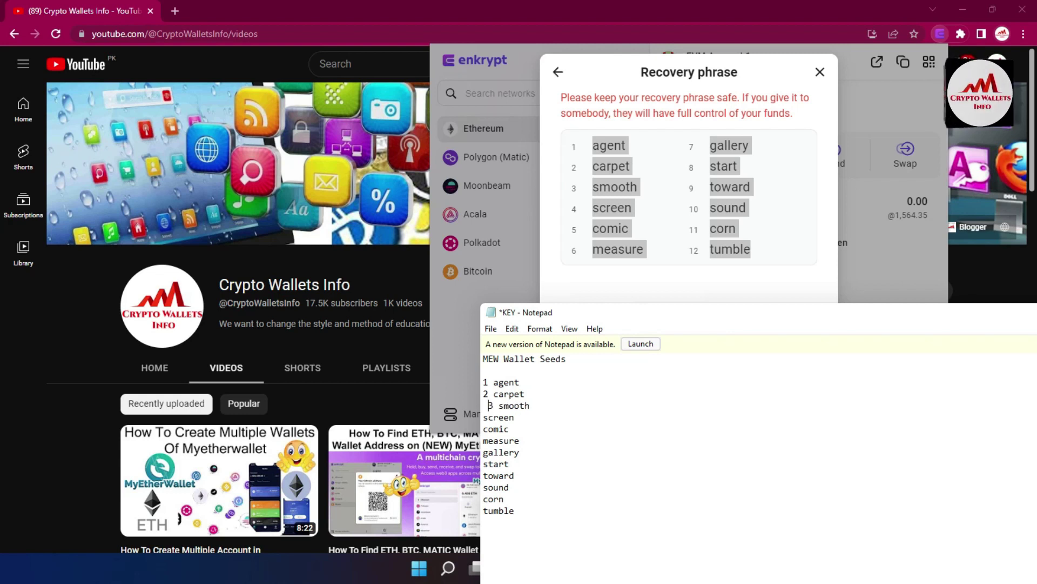
pyautogui.press('BackSpace')
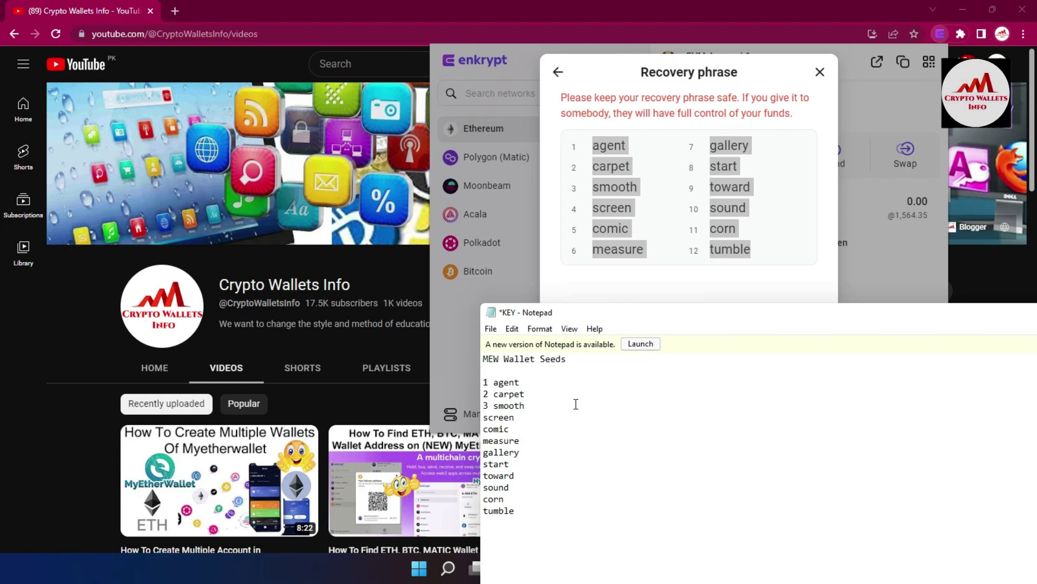
# Move the Notepad window beside the recovery phrase, reselect the full phrase in Enkrypt and return to the KEY file
pyautogui.moveTo(630, 317); pyautogui.dragTo(908, 155)
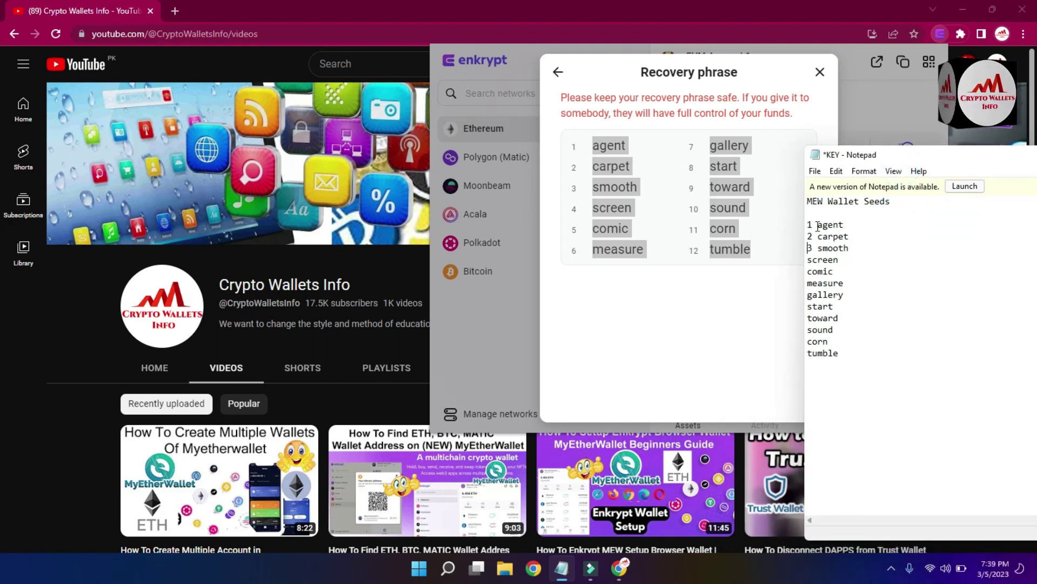
pyautogui.click(618, 163)
pyautogui.click(570, 143)
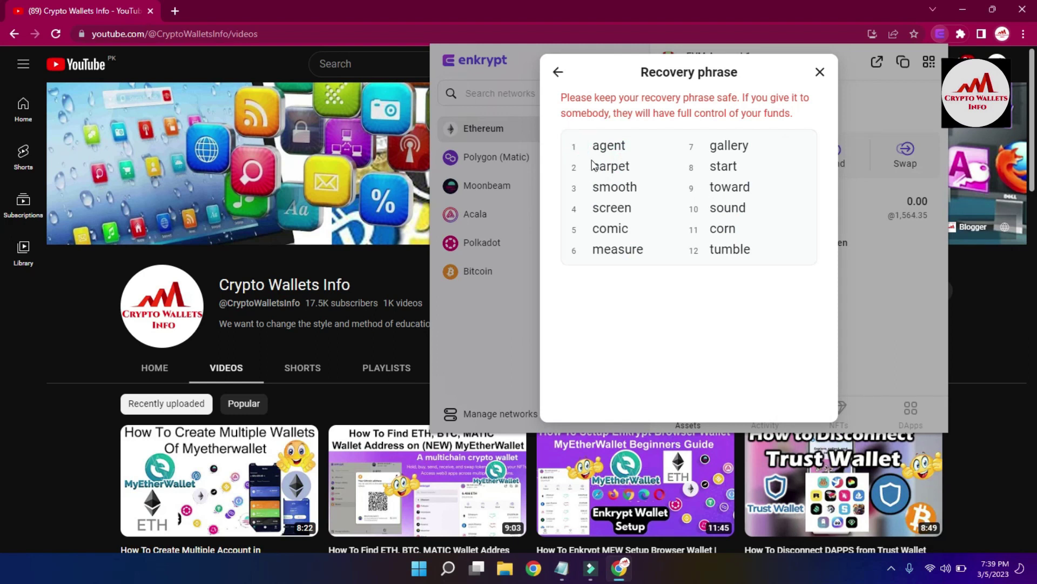
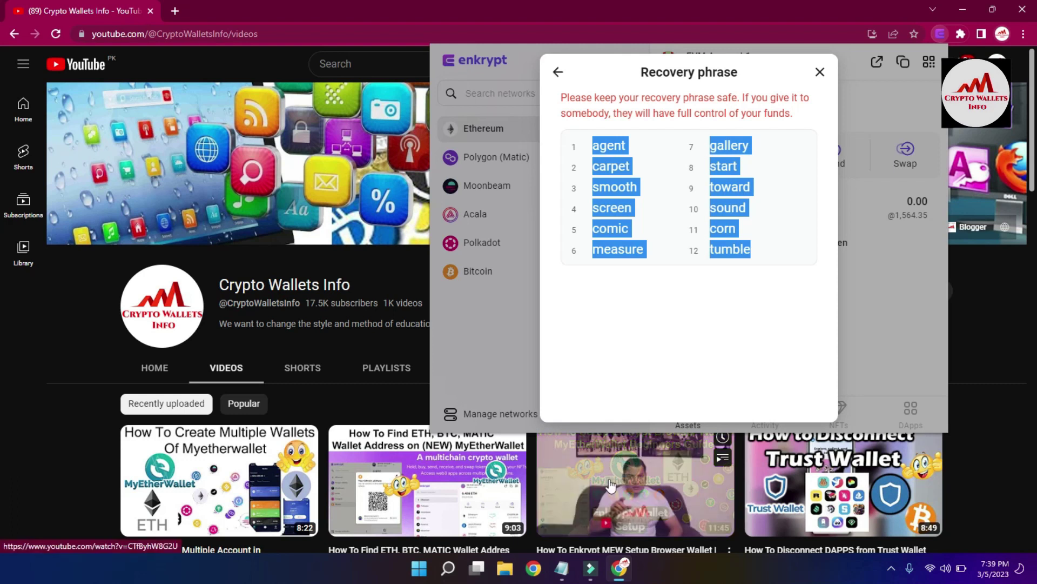
pyautogui.click(560, 575)
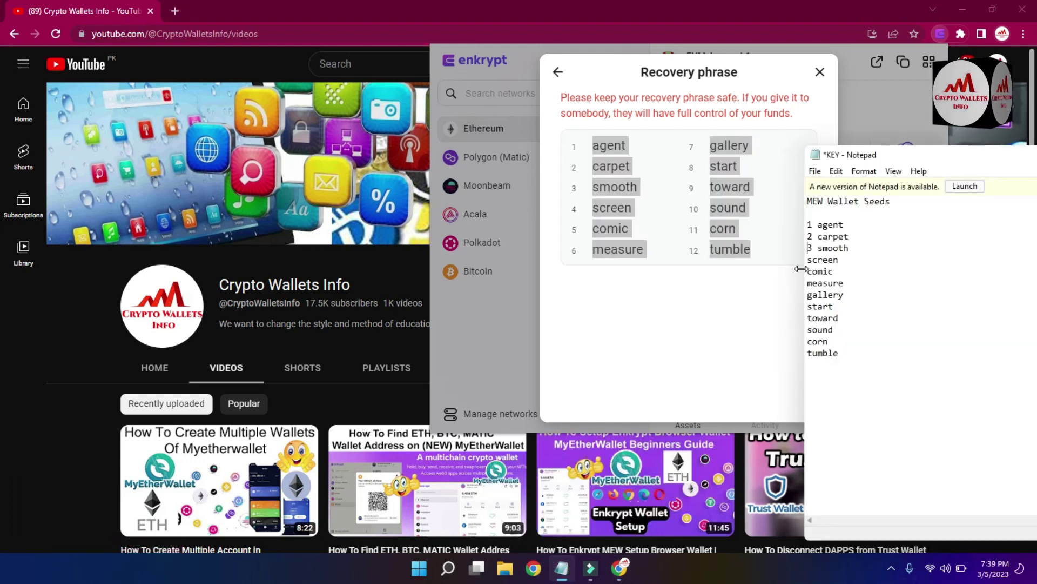
# Number the fourth and fifth words of the recovery phrase list 4 and 5, each followed by a space
pyautogui.click(809, 250)
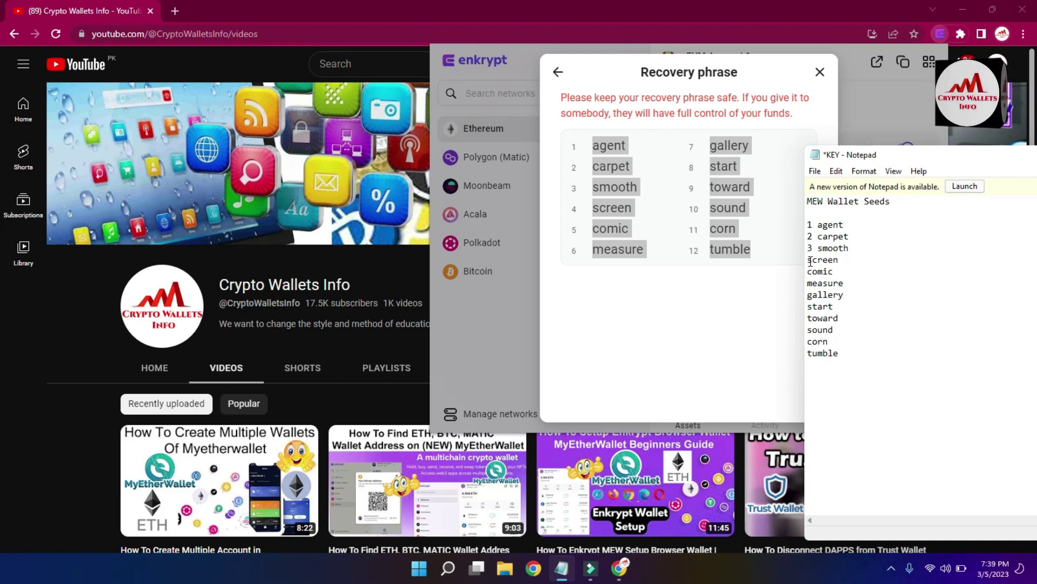
pyautogui.click(809, 260)
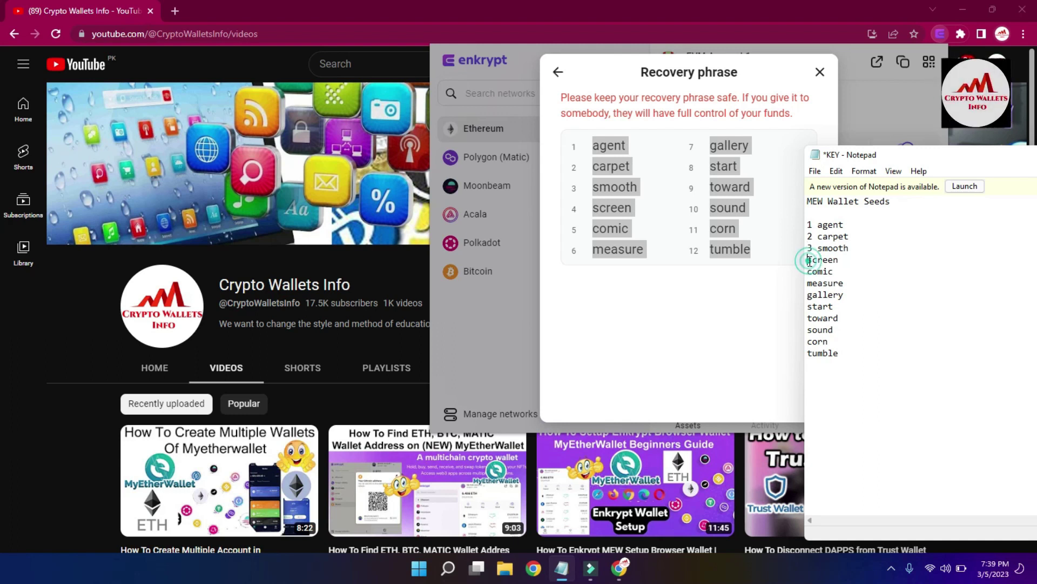
pyautogui.write('4')
pyautogui.press('Down')
pyautogui.press('Down')
pyautogui.press('Left')
pyautogui.write('5')
pyautogui.press('BackSpace')
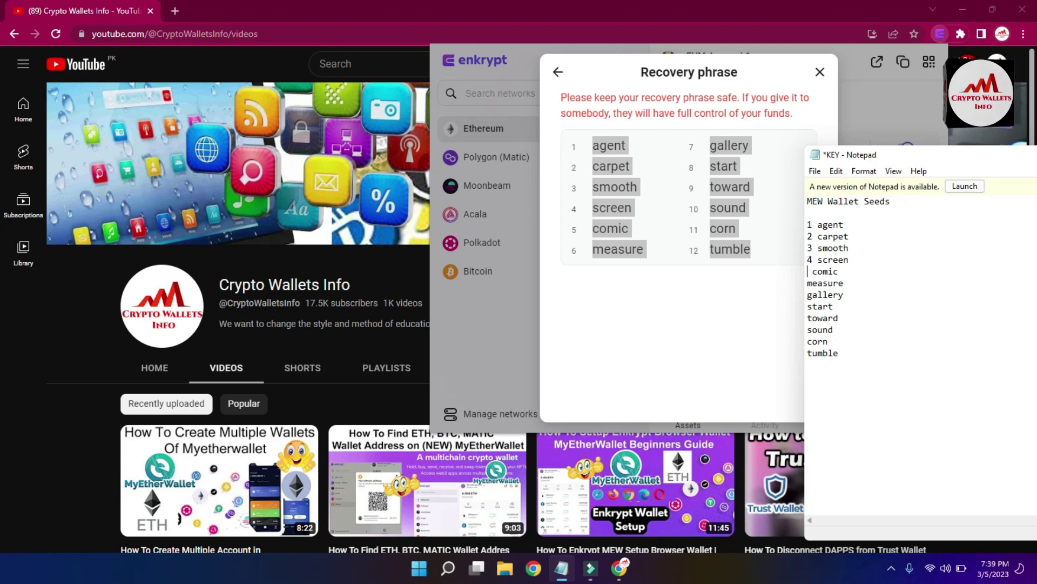
pyautogui.write('5')
pyautogui.press('Down')
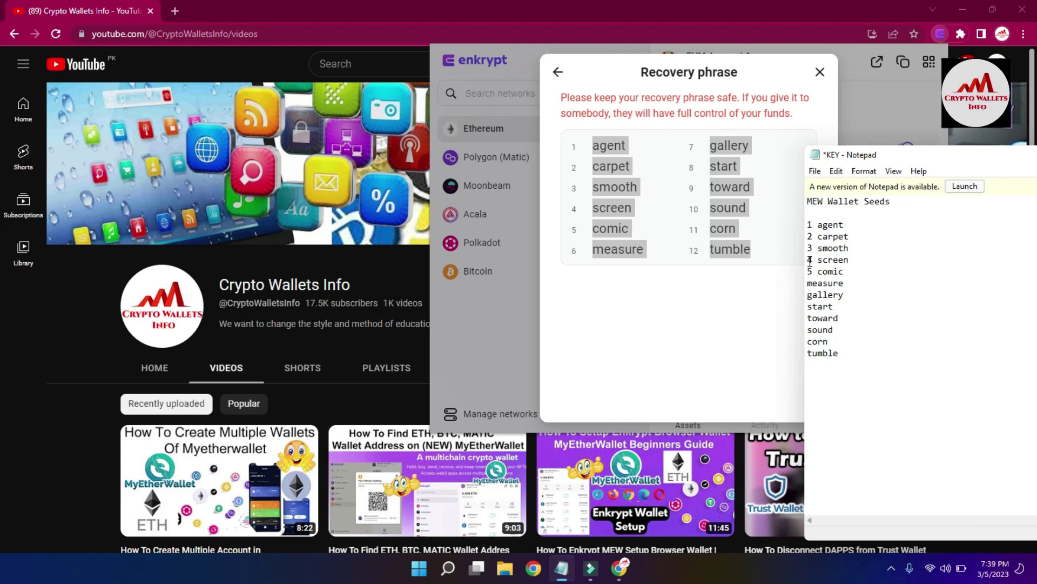
# Number the sixth, seventh and eighth words of the recovery phrase list 6, 7 and 8
pyautogui.press('BackSpace')
pyautogui.write('6')
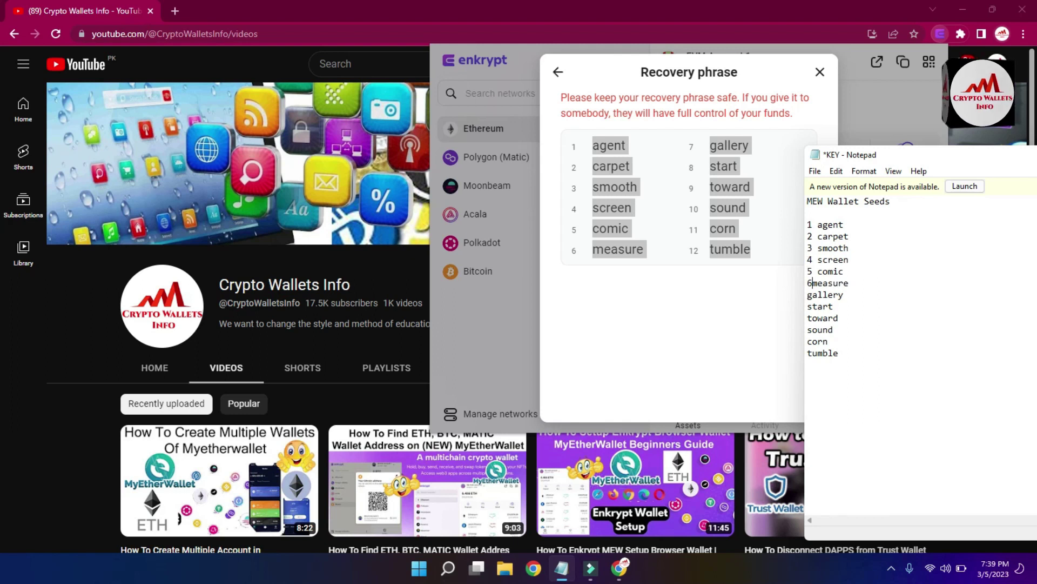
pyautogui.press('Down')
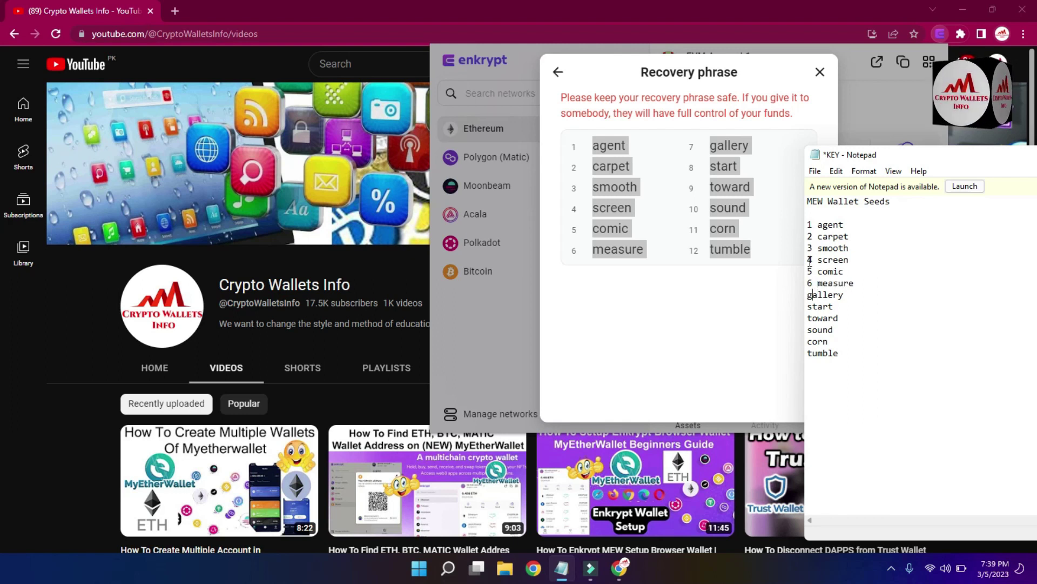
pyautogui.press('BackSpace')
pyautogui.write('7')
pyautogui.press('Down')
pyautogui.write('8')
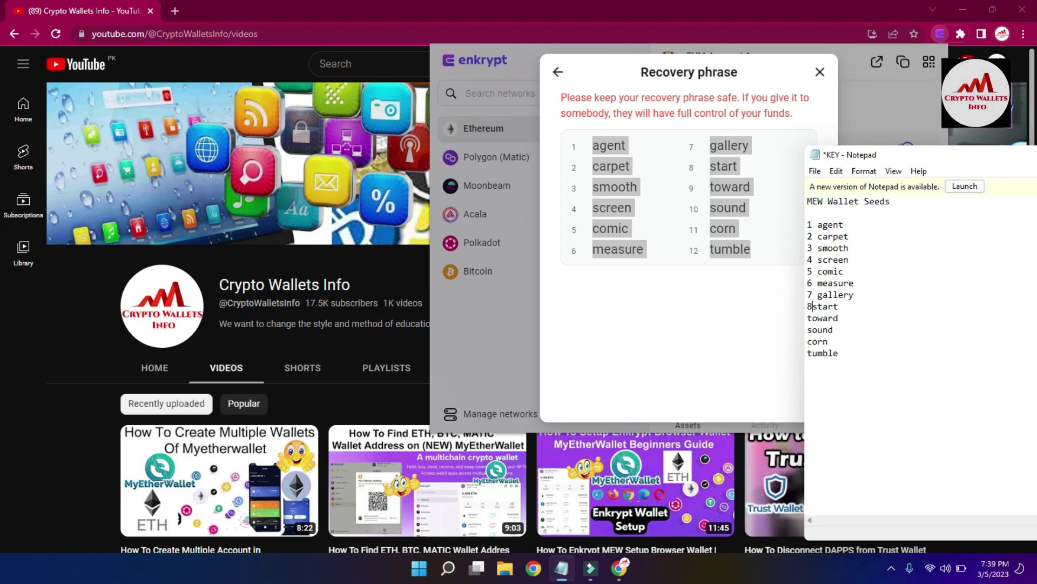
# Number the last four words of the recovery phrase list 9, 10, 11 and 12
pyautogui.press('Down')
pyautogui.write('9')
pyautogui.press('Down')
pyautogui.write('10')
pyautogui.press('Down')
pyautogui.write('11')
pyautogui.press('Down')
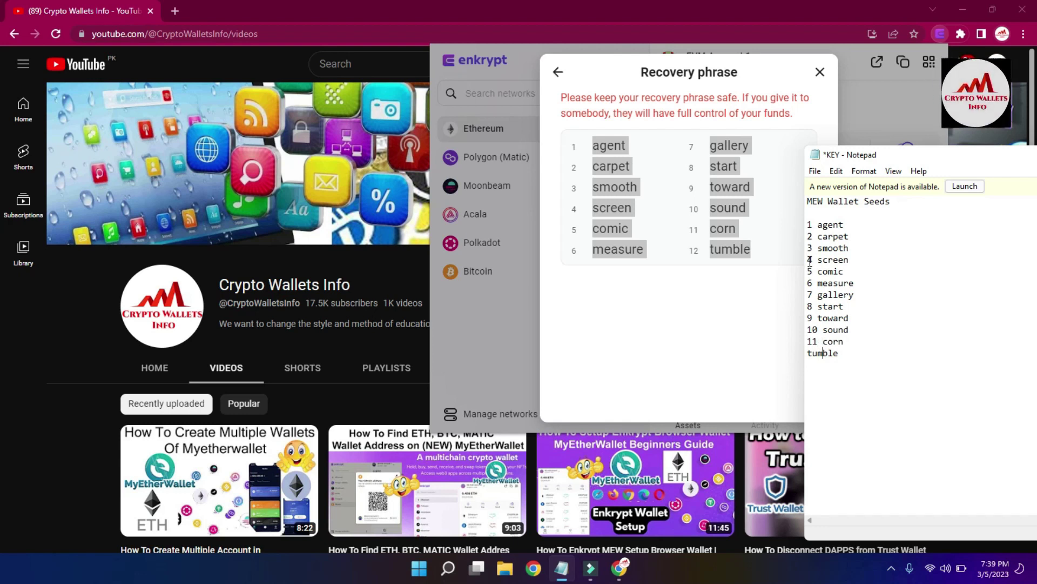
pyautogui.write('12c')
pyautogui.press('BackSpace')
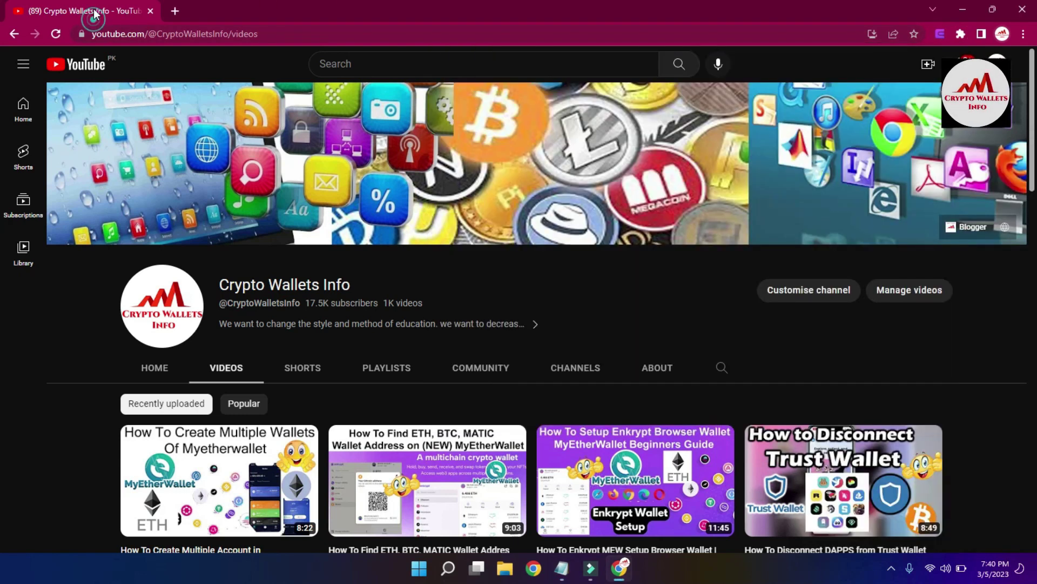
# Highlight the Crypto Wallets Info channel name on YouTube and browse the channel's uploaded videos down to the older ones
pyautogui.click(97, 15)
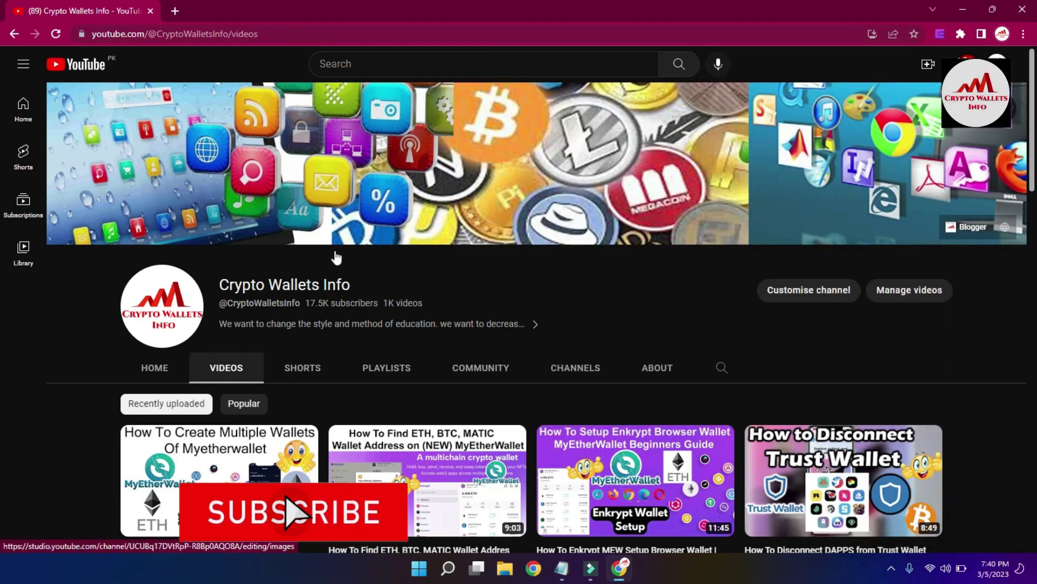
pyautogui.moveTo(233, 284); pyautogui.dragTo(355, 282)
pyautogui.tripleClick(354, 283)
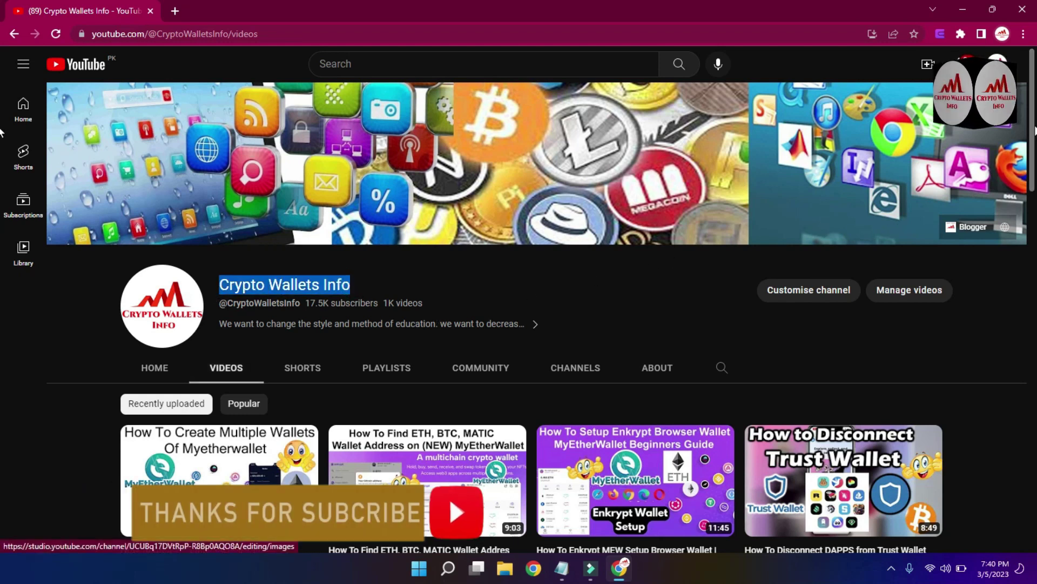
pyautogui.scroll(-8, 899, 230)
pyautogui.scroll(7, 734, 192)
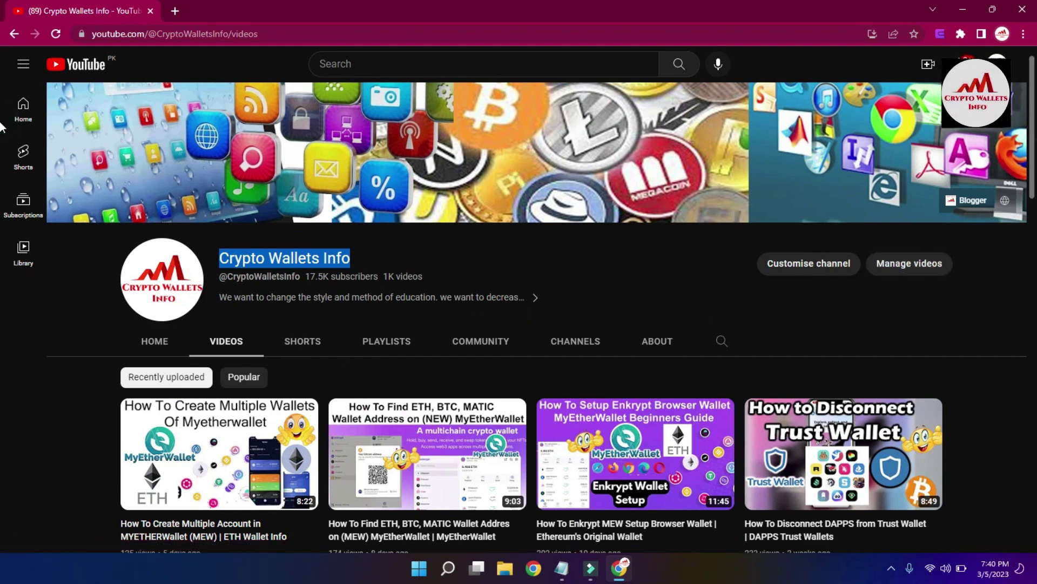
pyautogui.scroll(-5, 2, 162)
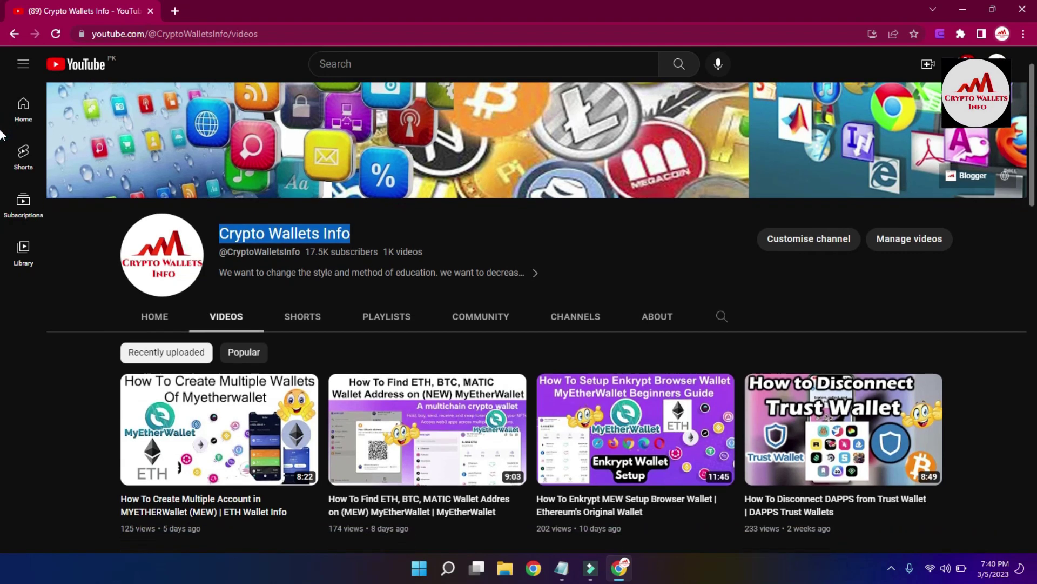
pyautogui.scroll(-9, 2, 216)
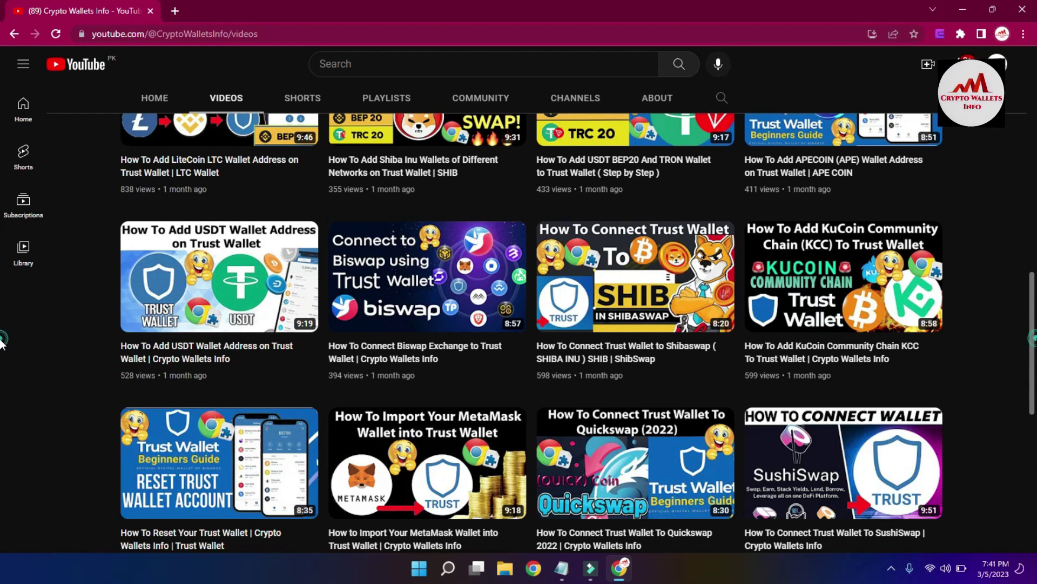
pyautogui.scroll(-2, 2, 346)
pyautogui.scroll(-7, 2, 405)
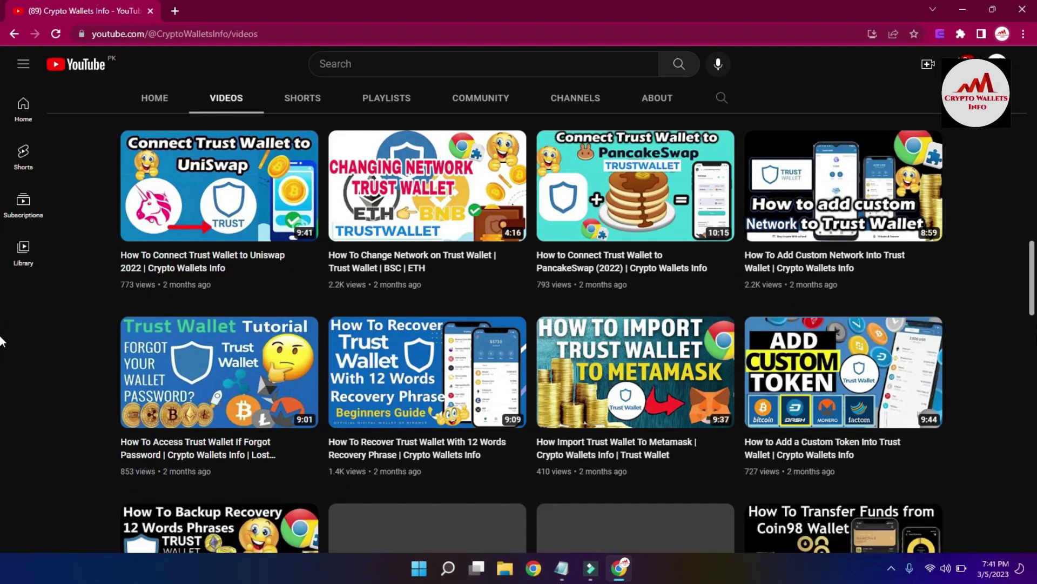
pyautogui.scroll(-15, 2, 238)
pyautogui.scroll(-9, 2, 271)
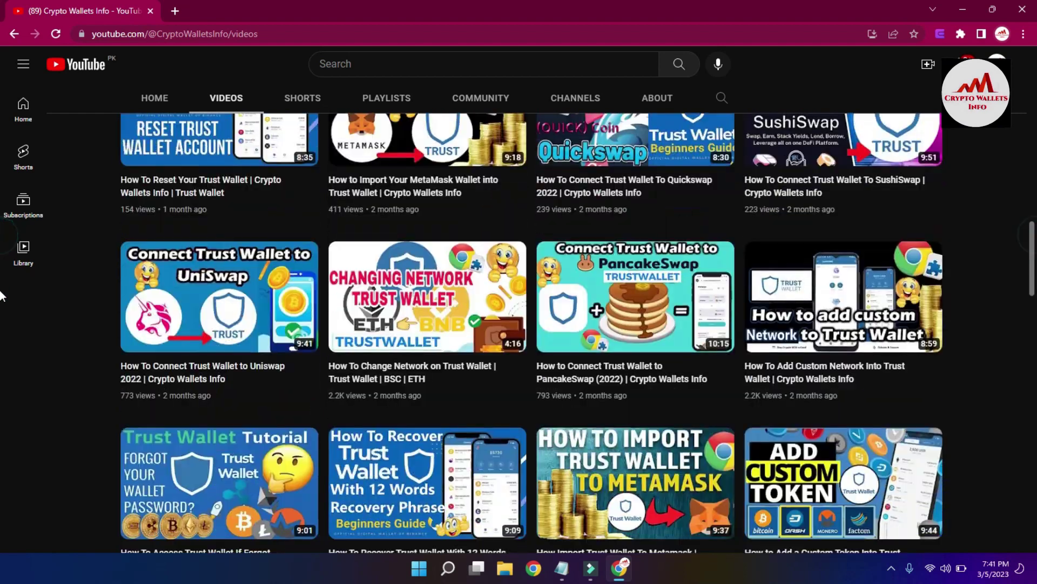
pyautogui.scroll(-3, 1, 324)
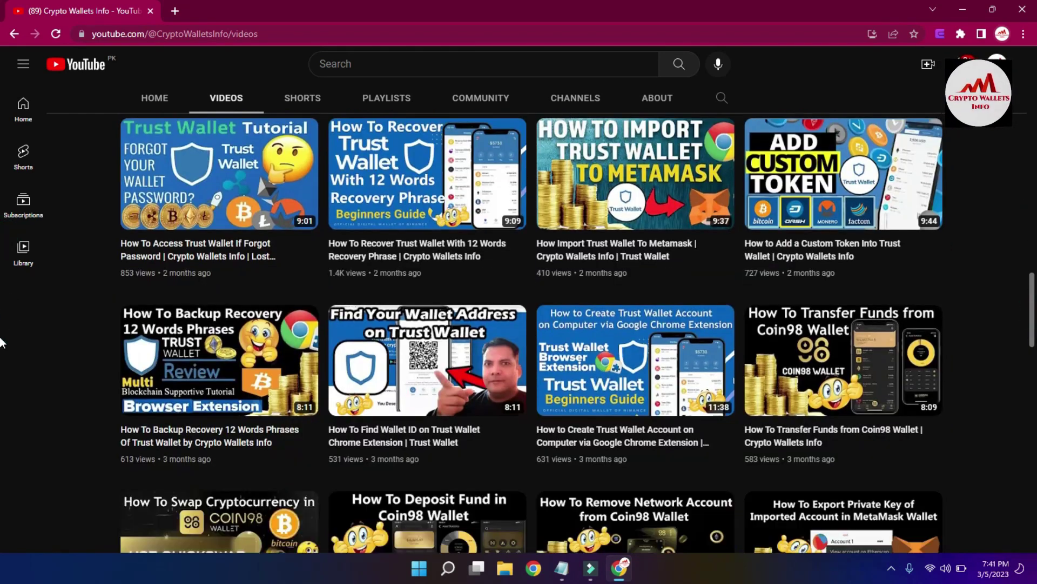
pyautogui.scroll(-7, 1, 373)
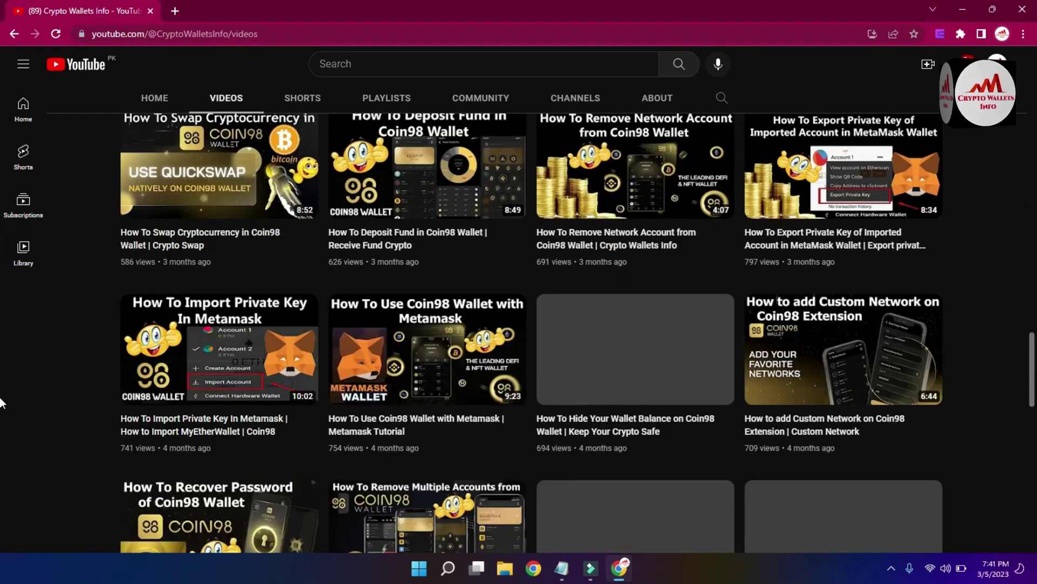
pyautogui.scroll(-4, 2, 403)
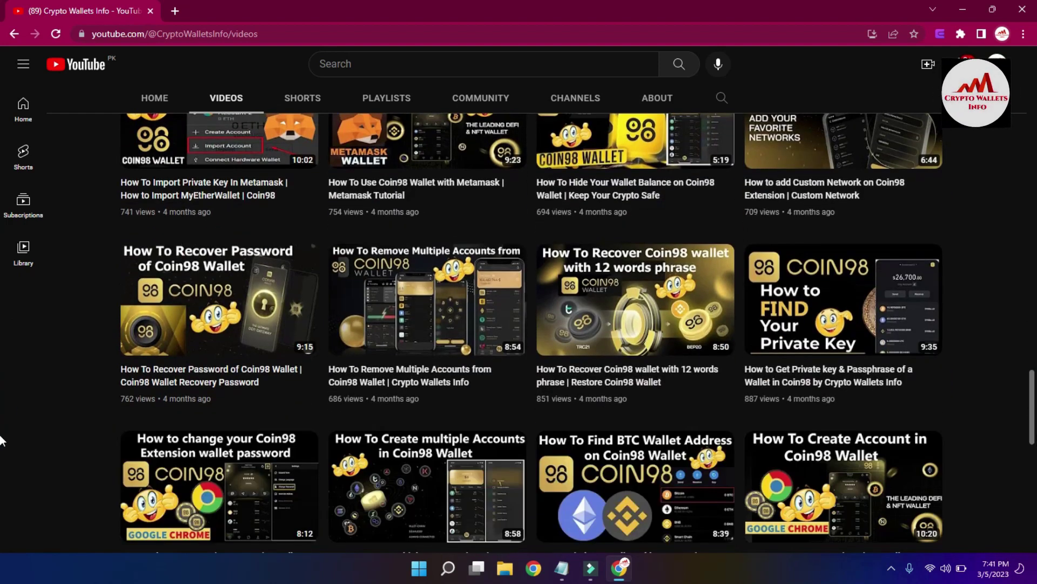
pyautogui.scroll(-8, 2, 440)
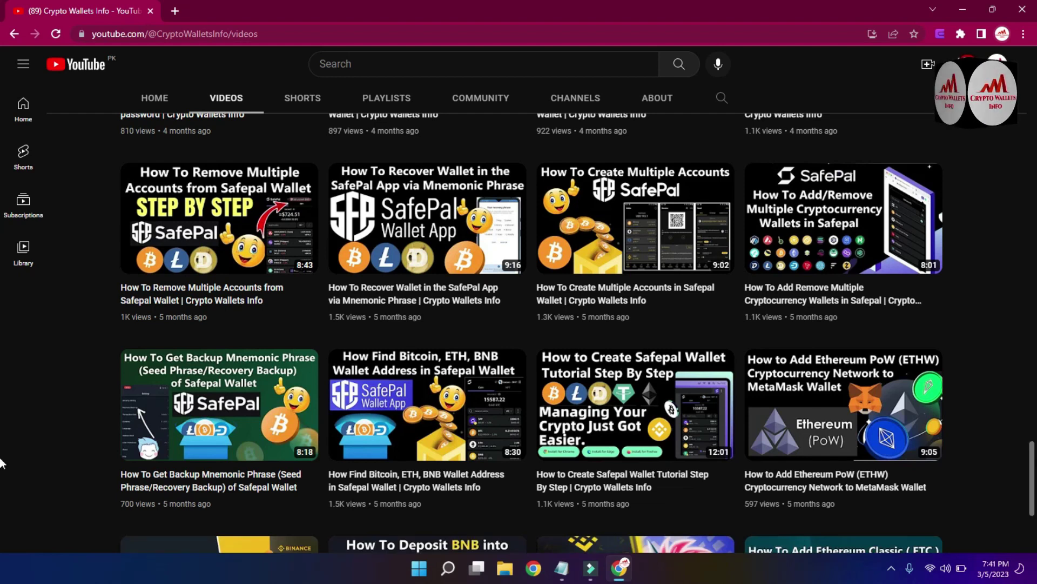
pyautogui.scroll(-1, 1, 461)
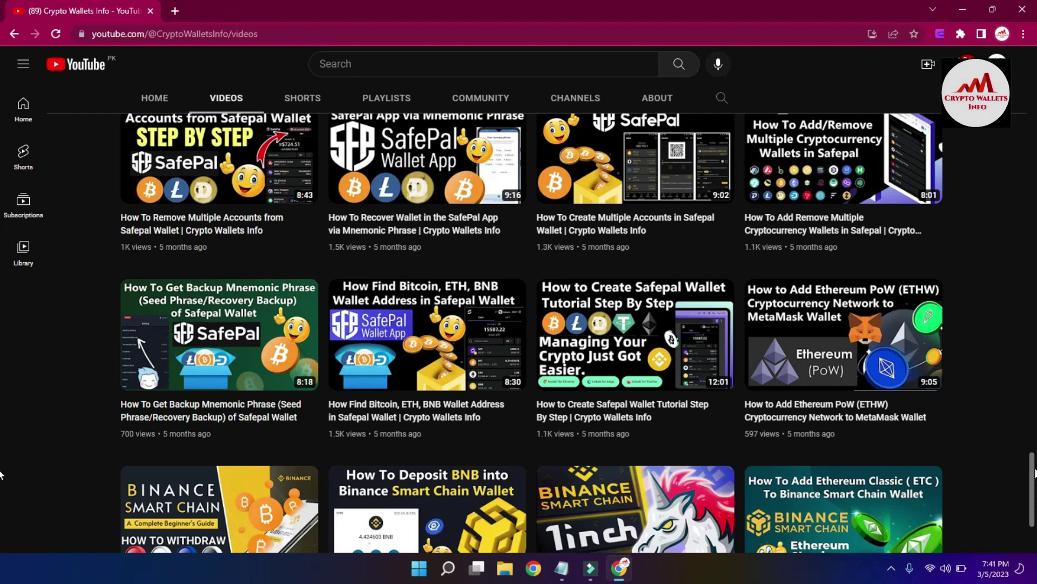
pyautogui.scroll(-2, 2, 474)
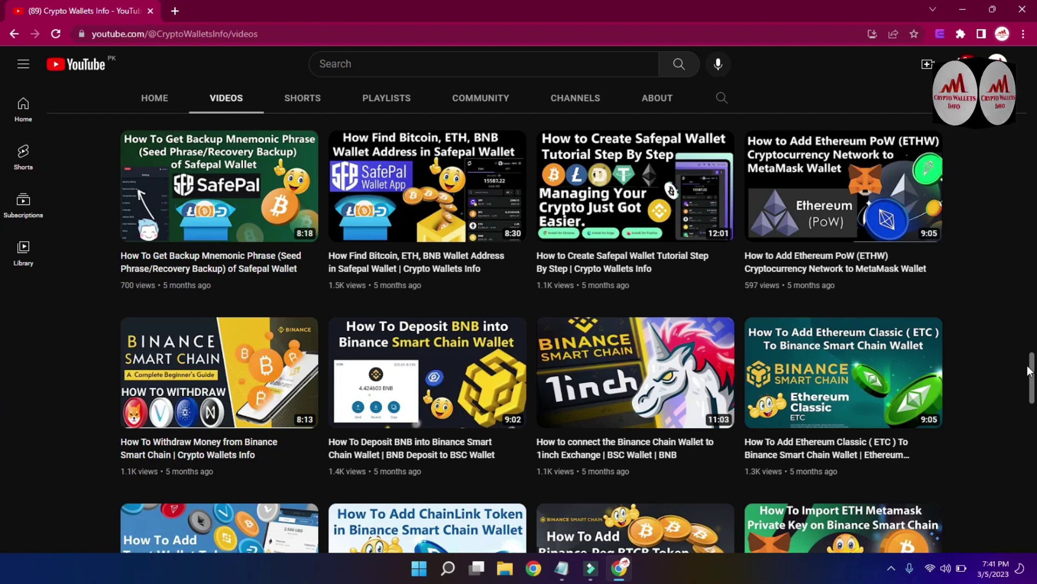
pyautogui.scroll(-2, 1, 386)
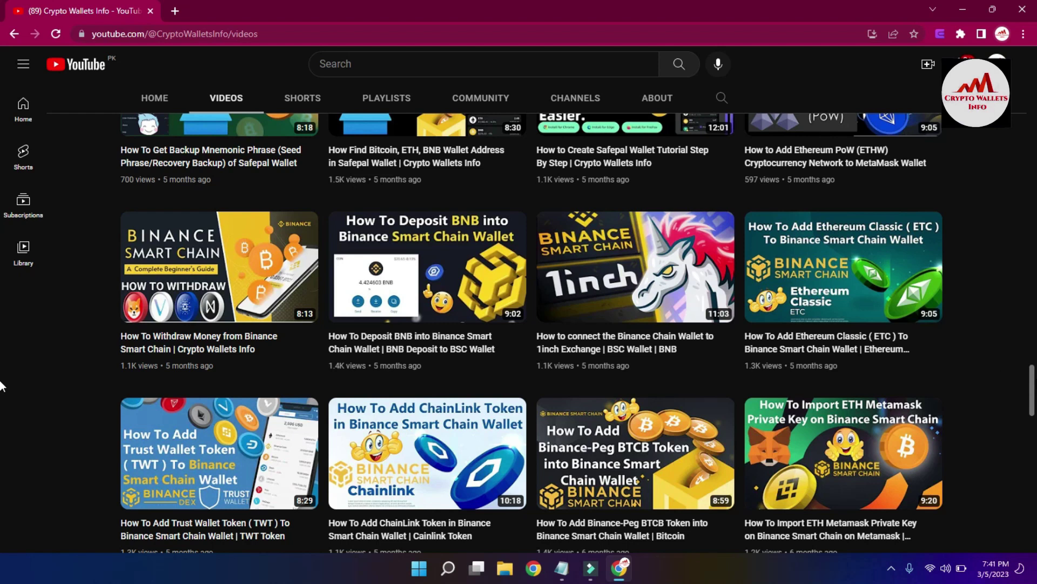
pyautogui.scroll(-7, 2, 386)
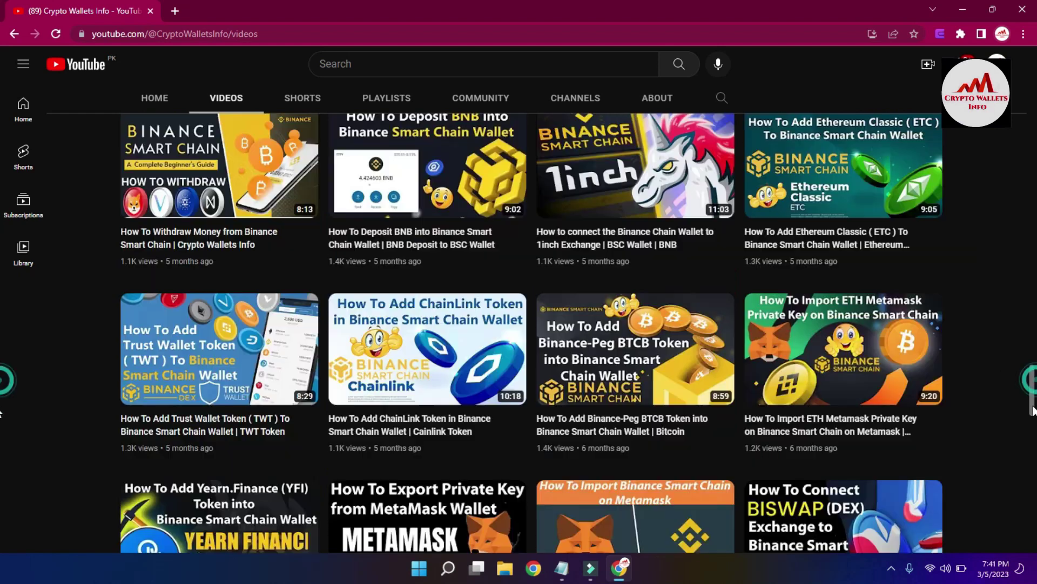
pyautogui.click(891, 567)
pyautogui.rightClick(910, 539)
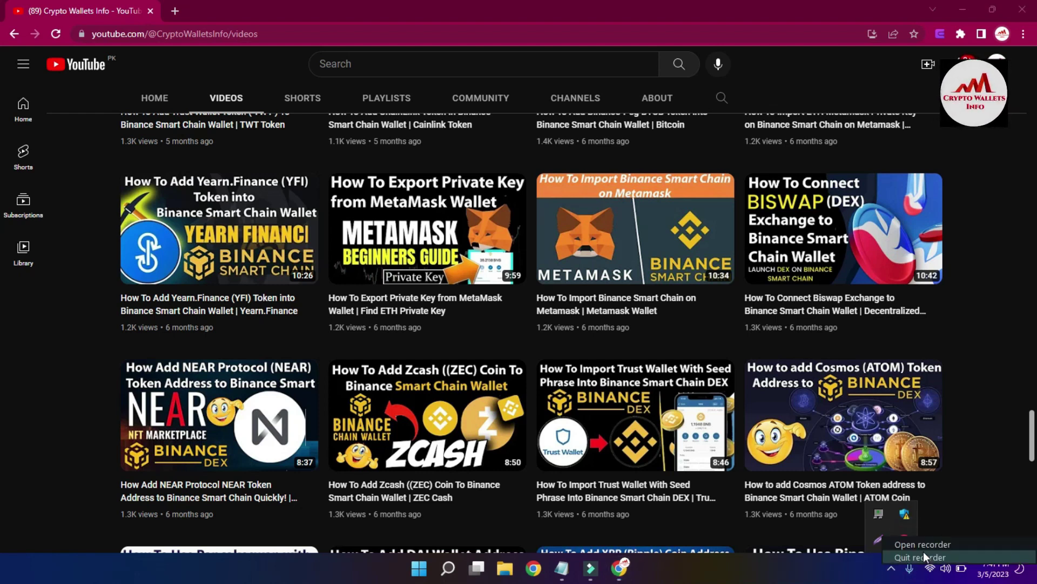